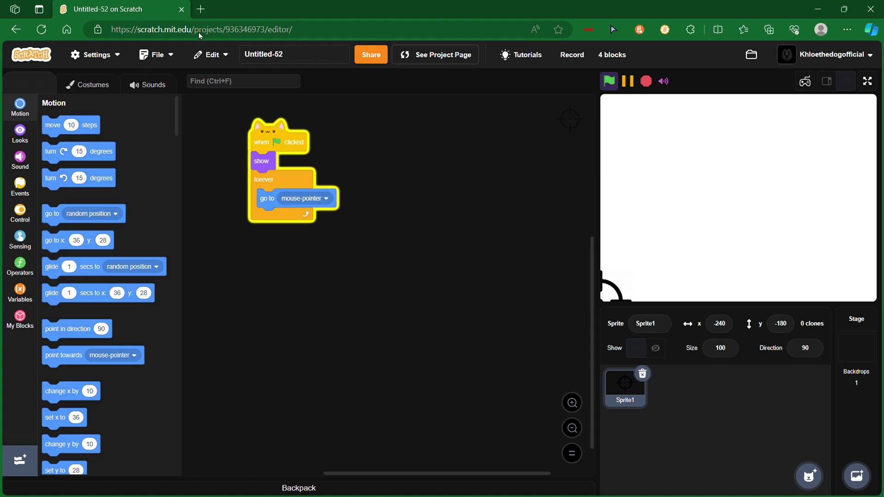
Delete the crosshair-following script and the old Sprite1, leaving a blank stage.
left_click_drag(262, 141, 166, 228)
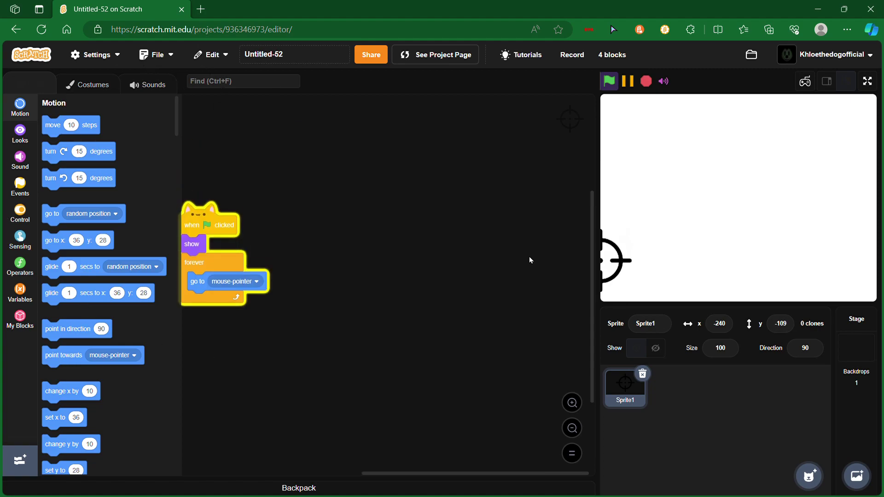
left_click(643, 372)
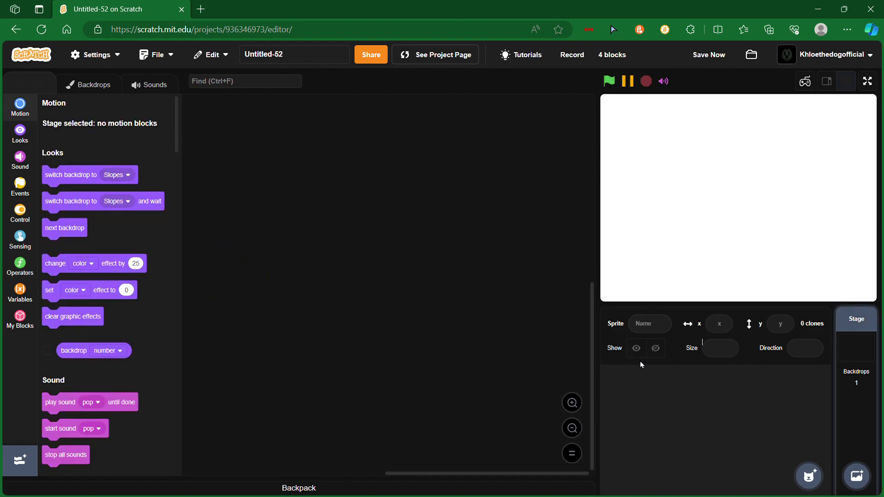
left_click(20, 187)
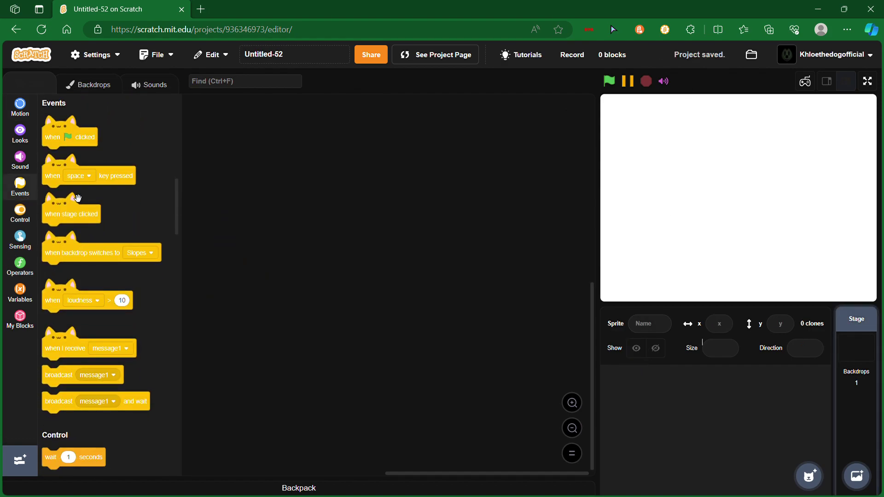
mouse_move(808, 476)
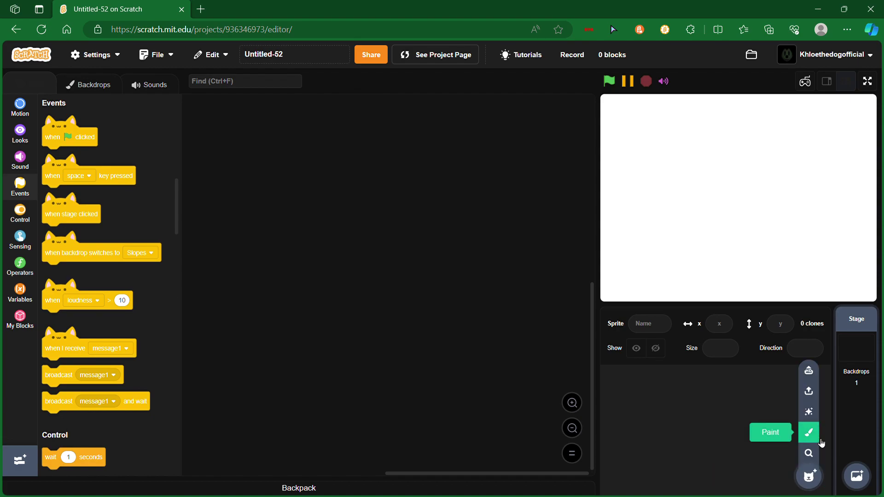
Paint a new sprite whose single costume is the pasted crosshair, shrunk and centred.
left_click(809, 433)
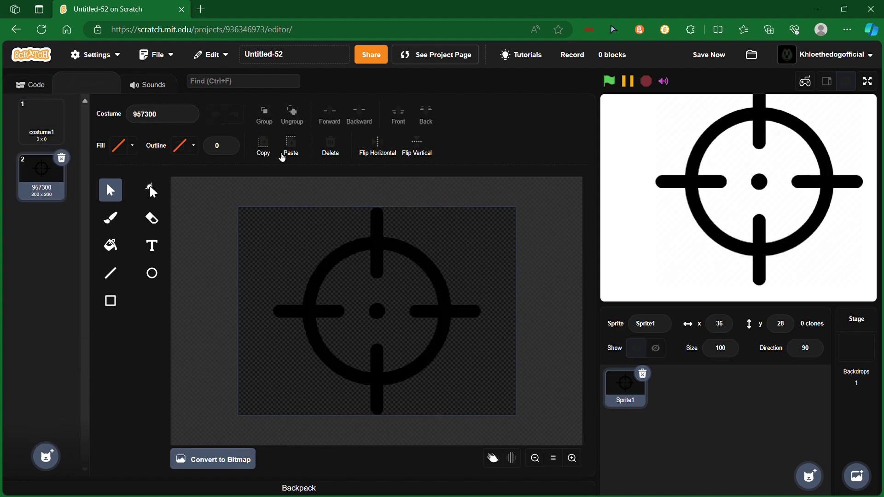
left_click(62, 159)
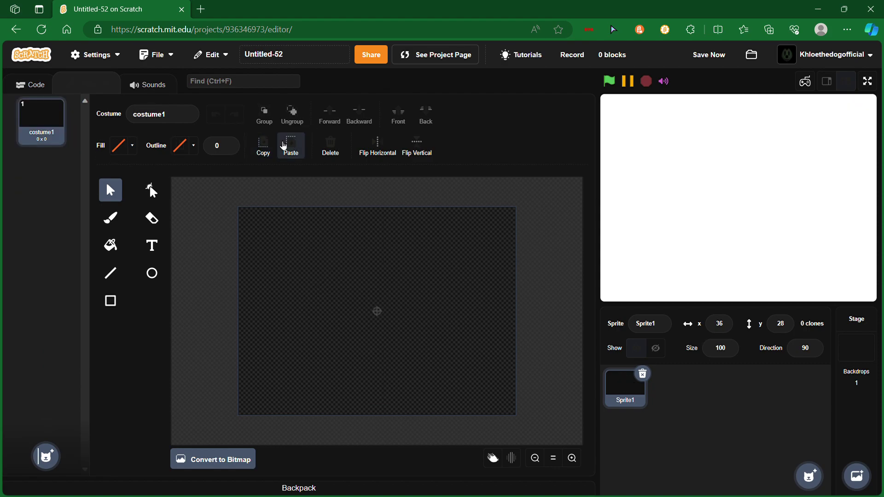
left_click(286, 146)
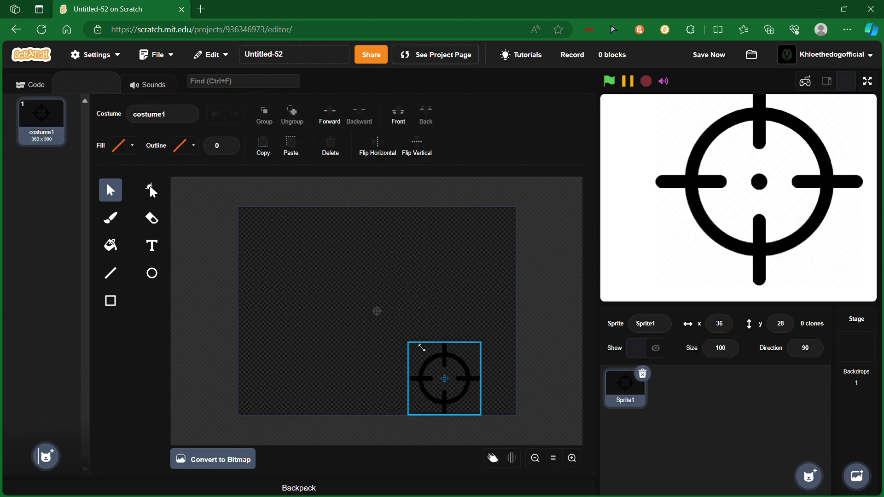
left_click_drag(274, 208, 420, 348)
mouse_move(453, 387)
left_mouse_down()
mouse_move(441, 354)
mouse_move(385, 323)
left_mouse_up()
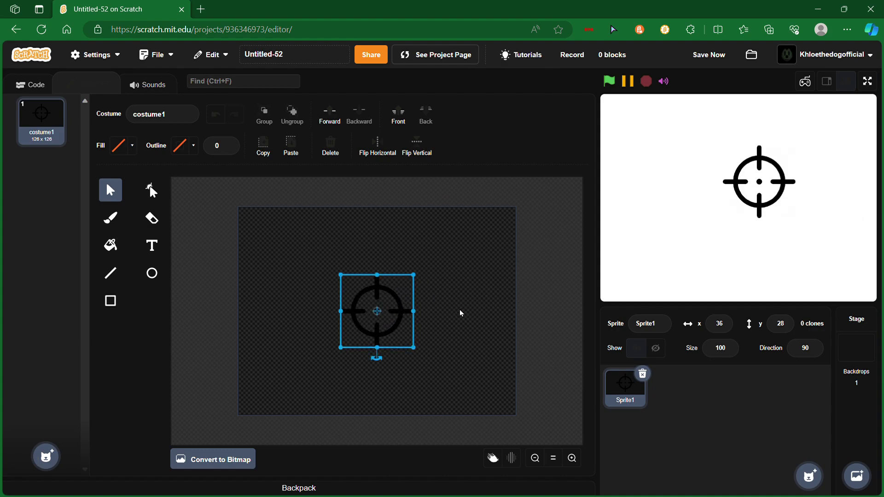
left_click(301, 233)
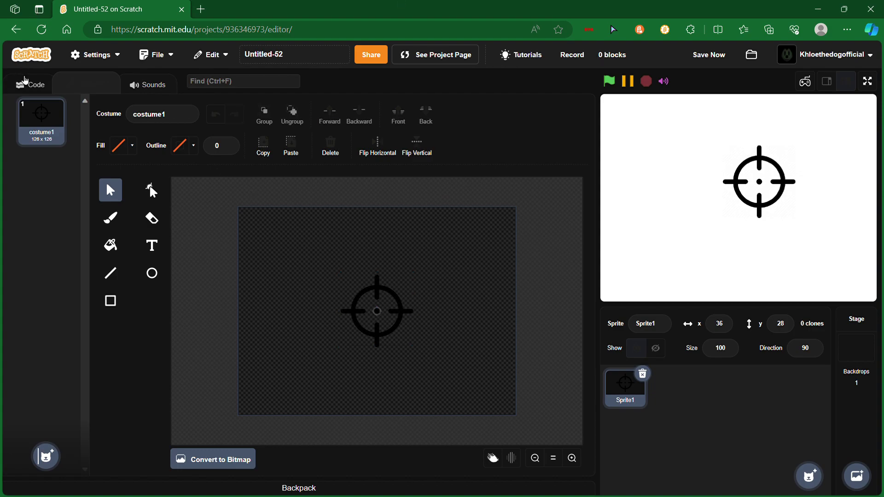
Build the script 'when flag clicked, show, forever go to mouse-pointer' for the crosshair.
left_click(31, 84)
left_click_drag(48, 138, 225, 190)
scroll(41, 228, "up", 5)
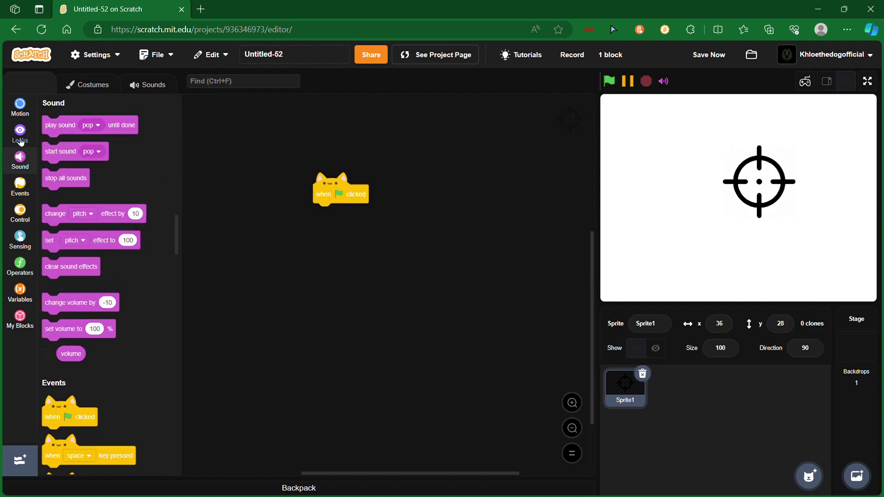
scroll(47, 307, "up", 5)
left_click_drag(382, 200, 326, 211)
left_click(20, 214)
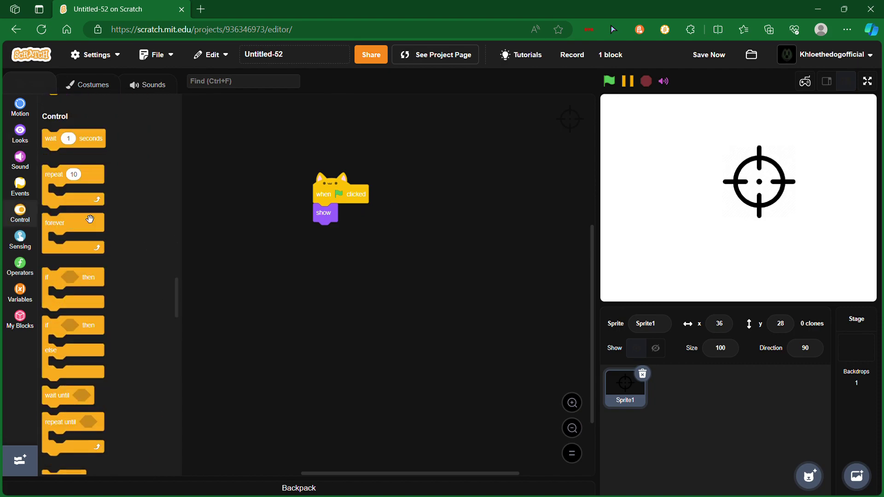
left_click_drag(50, 209, 322, 234)
left_click(20, 108)
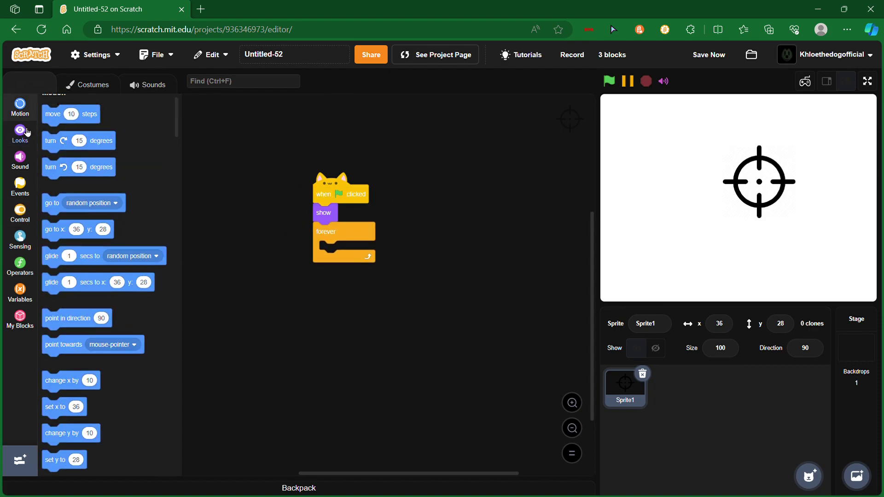
left_click_drag(52, 213, 387, 261)
left_click(391, 252)
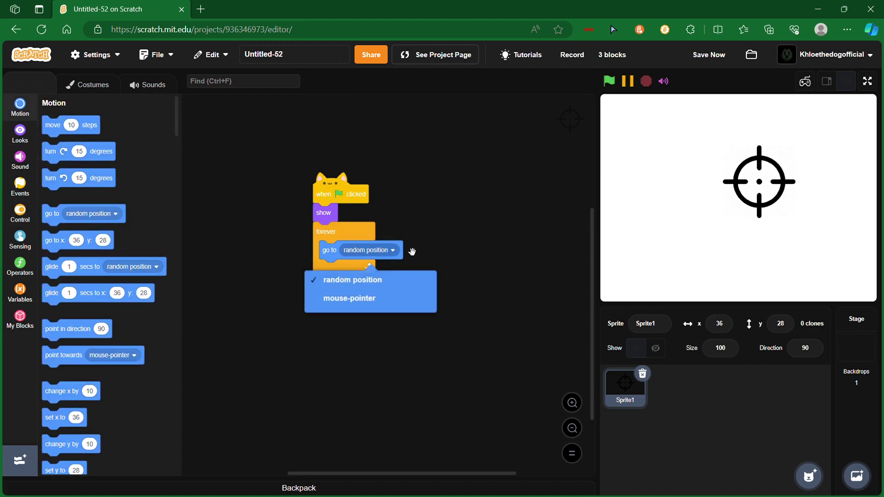
left_click(405, 299)
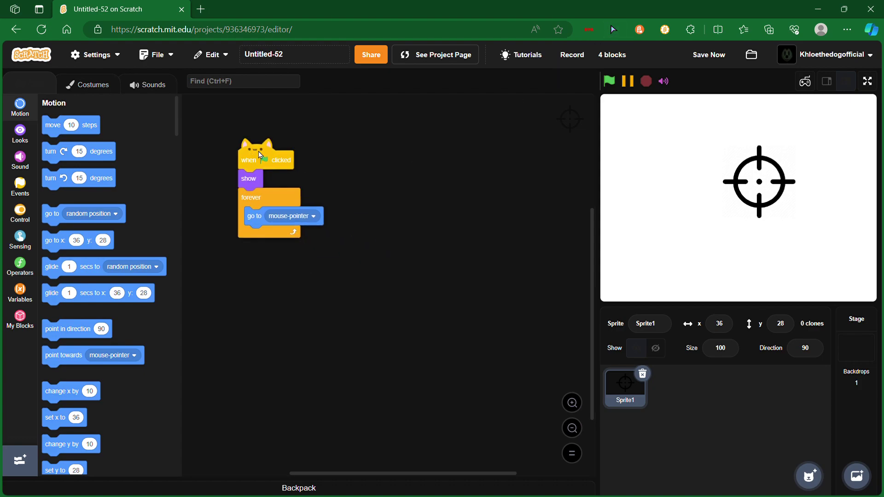
scroll(353, 194, "right", 5)
scroll(354, 195, "down", 3)
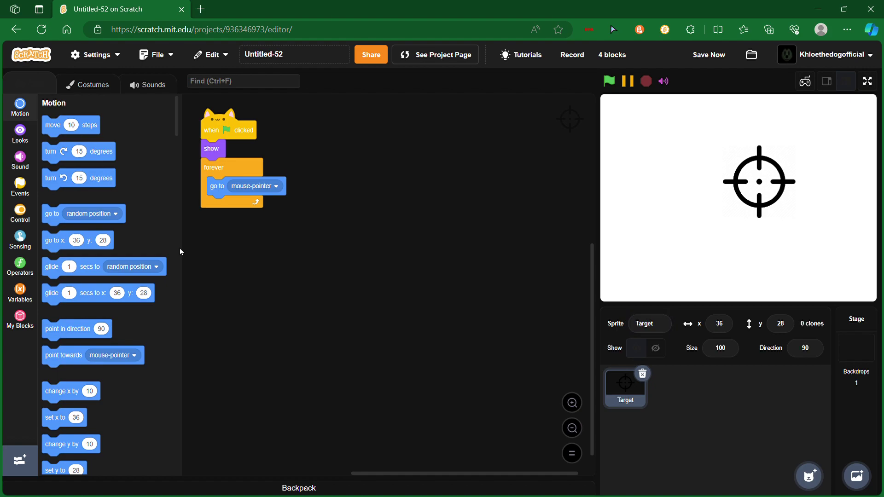
Run the project to test the crosshair following the mouse, then save it.
left_click(20, 185)
left_click(609, 81)
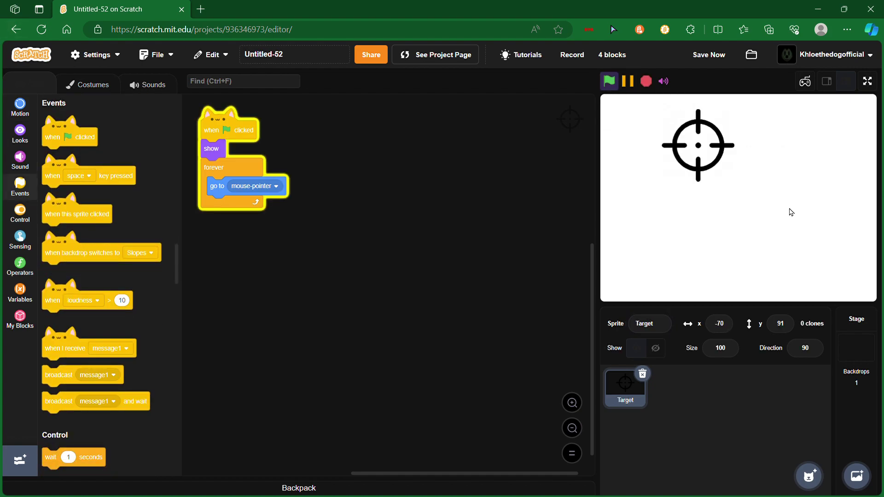
left_click(704, 56)
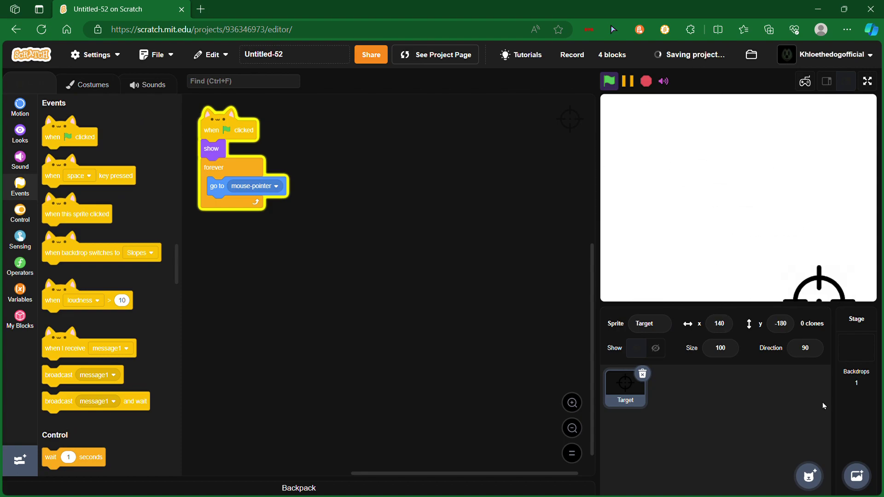
left_click(857, 339)
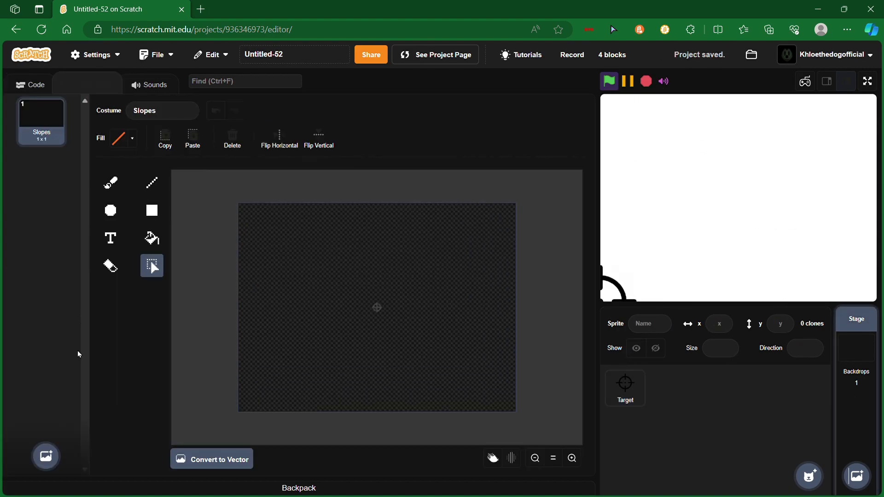
Add the Desert backdrop from the library and delete the blank Slopes backdrop.
left_click(90, 84)
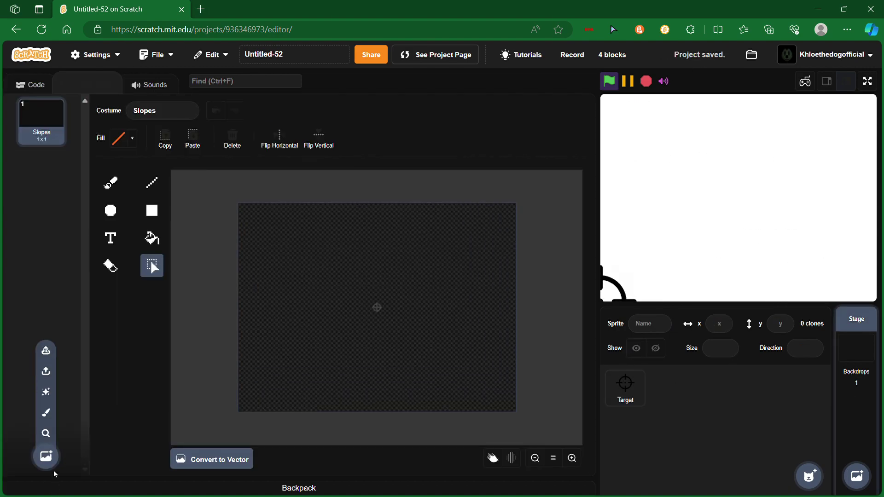
left_click(46, 457)
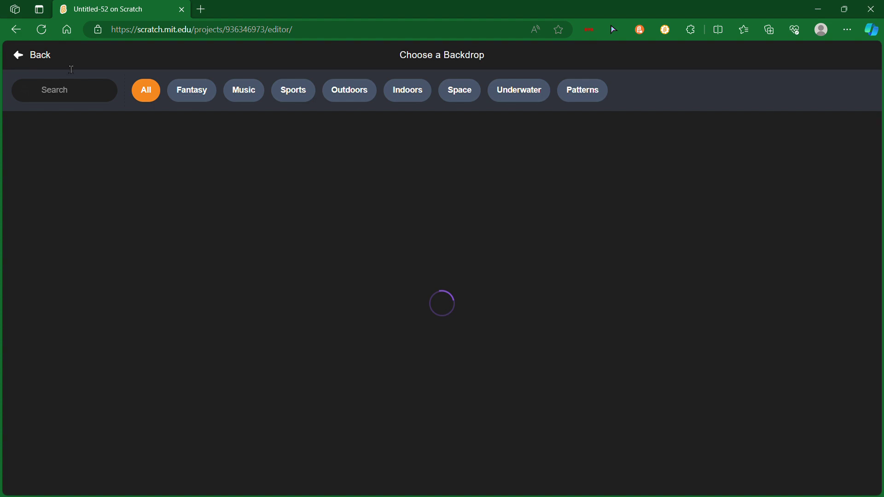
left_click(23, 62)
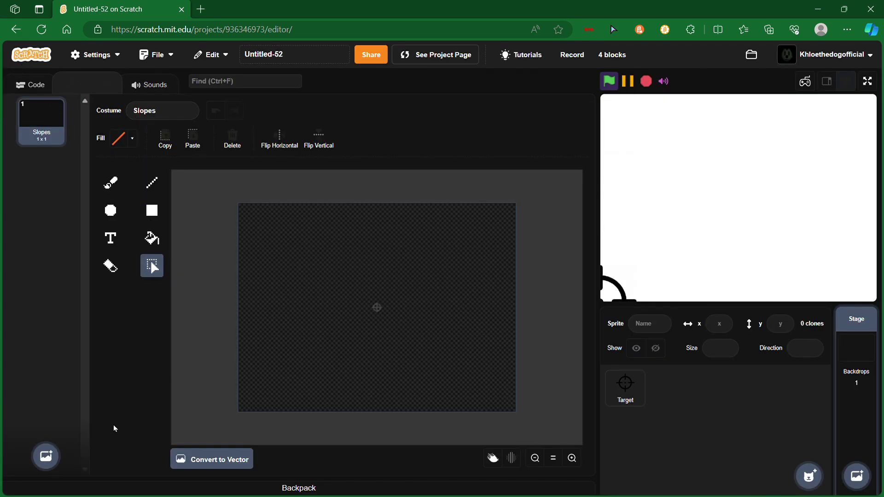
left_click(46, 425)
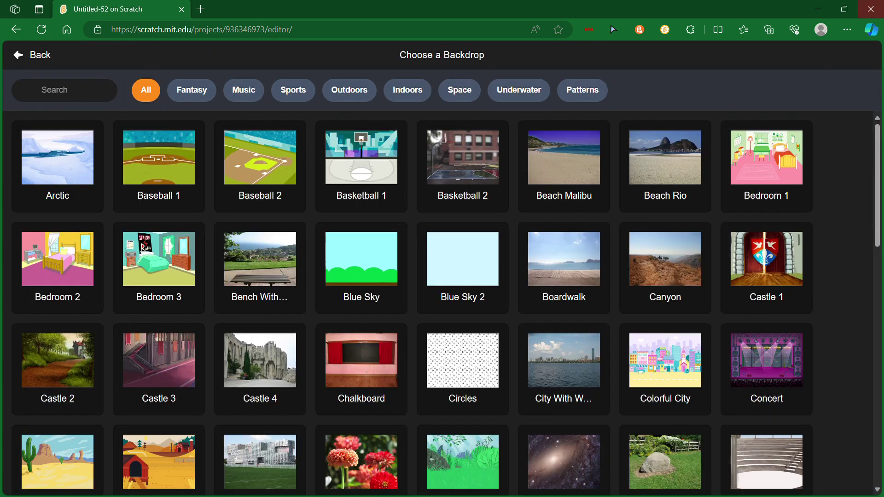
scroll(821, 206, "down", 3)
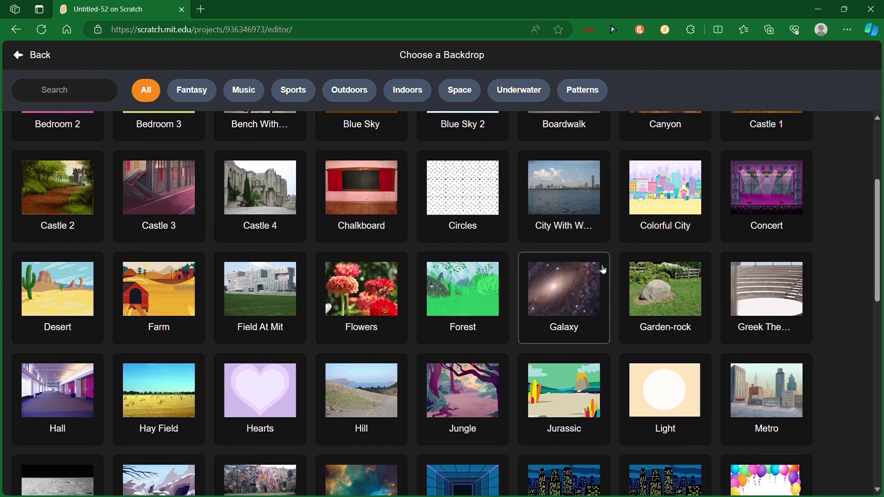
left_click(58, 297)
left_click(61, 102)
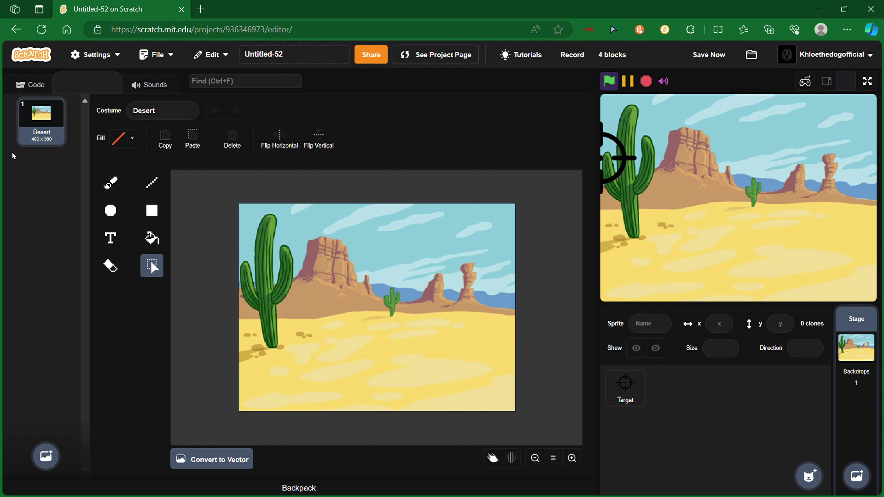
Give the stage a 'when flag clicked, switch backdrop to Desert' script and save.
left_click(31, 84)
left_click_drag(58, 152, 322, 166)
left_click(20, 132)
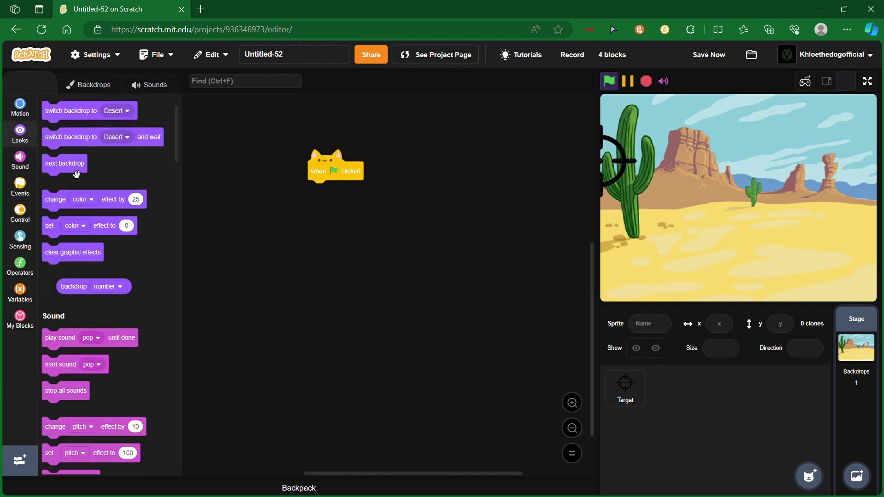
mouse_move(118, 128)
left_mouse_down()
mouse_move(363, 171)
mouse_move(363, 197)
left_mouse_up()
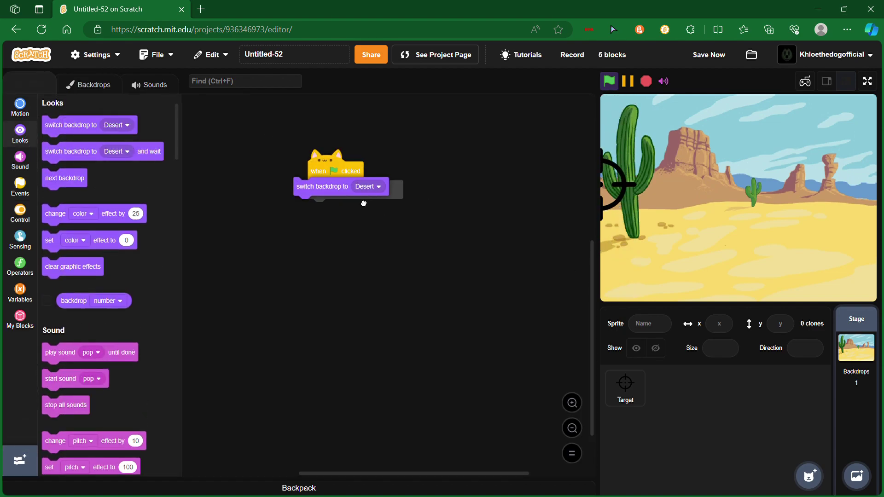
left_click_drag(497, 292, 397, 237)
left_click(632, 394)
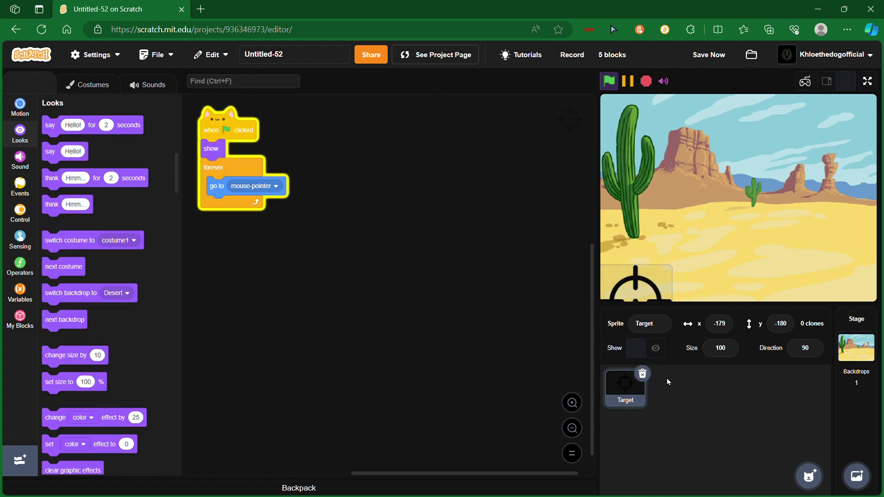
left_click(708, 58)
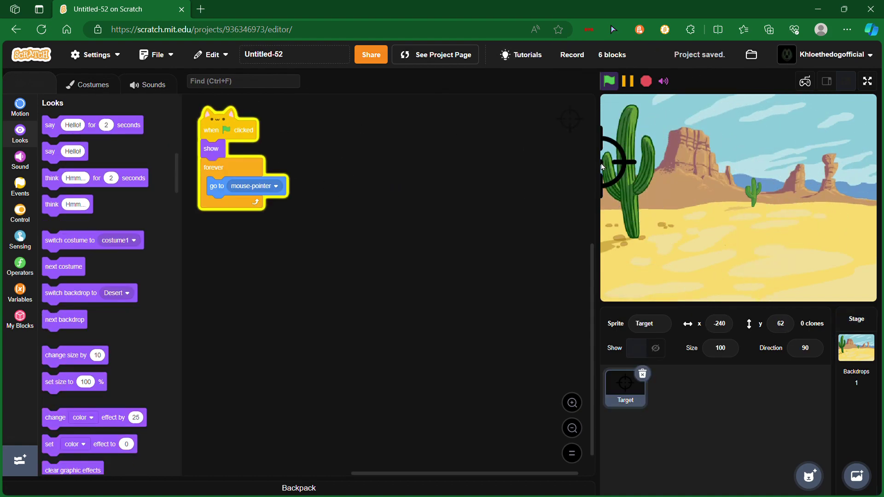
Search Google for 'gun shot mp3' in a new tab.
left_click(201, 9)
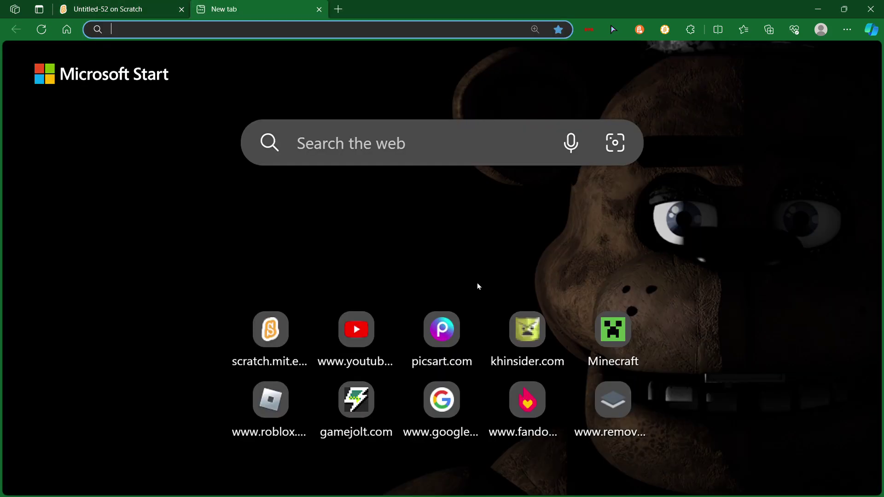
type("g")
key("Return")
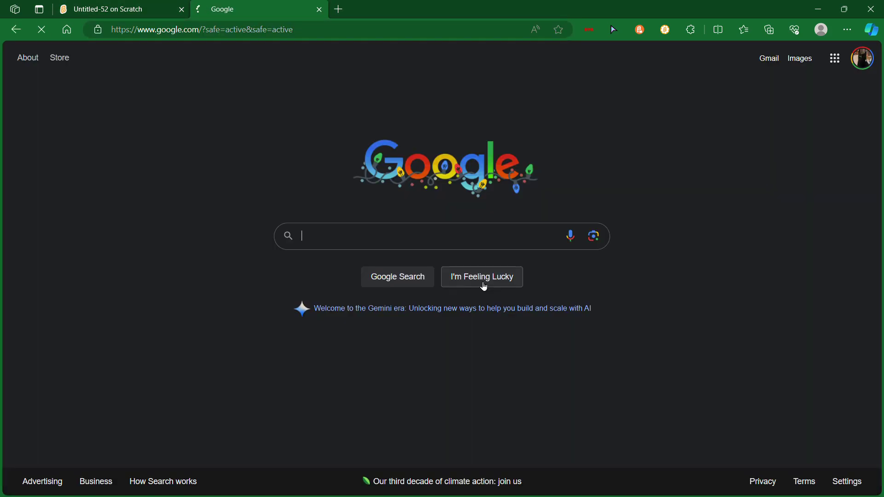
type("gun shop")
key("BackSpace")
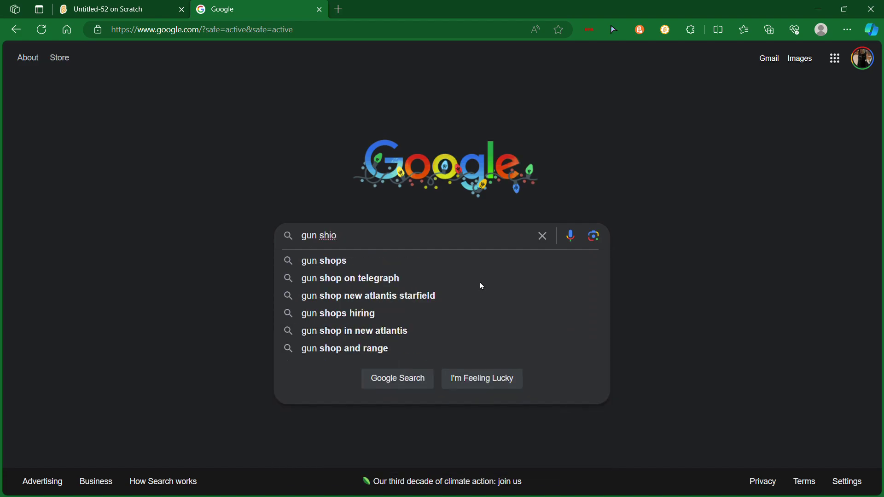
key("BackSpace")
type("ot mp3")
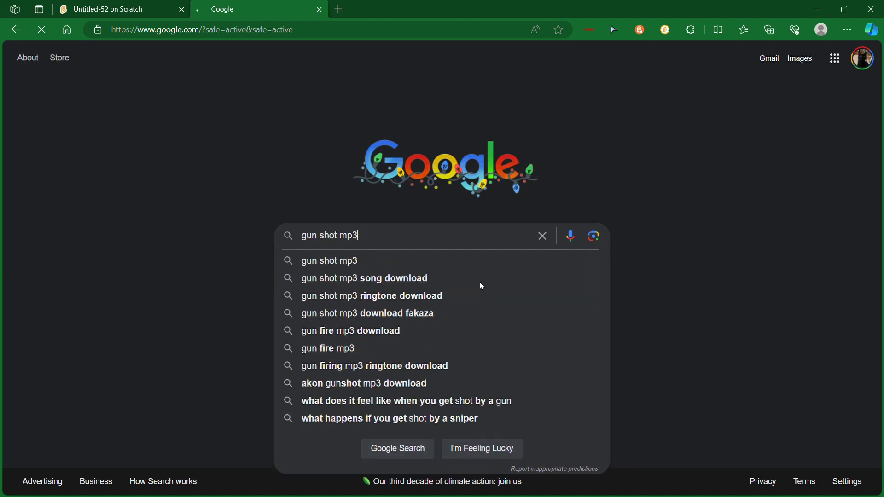
key("Return")
Browse the Fesliyan Studios and Myinstants results, returning to the search results.
left_click(325, 185)
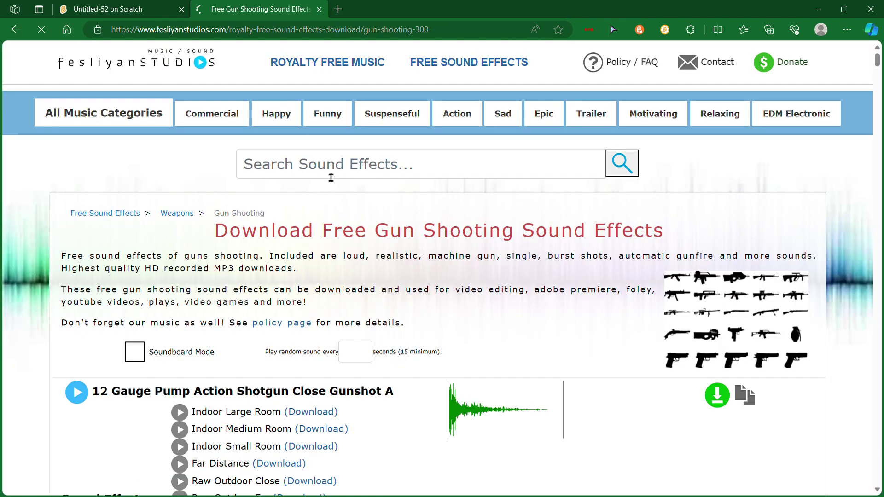
scroll(204, 291, "down", 2)
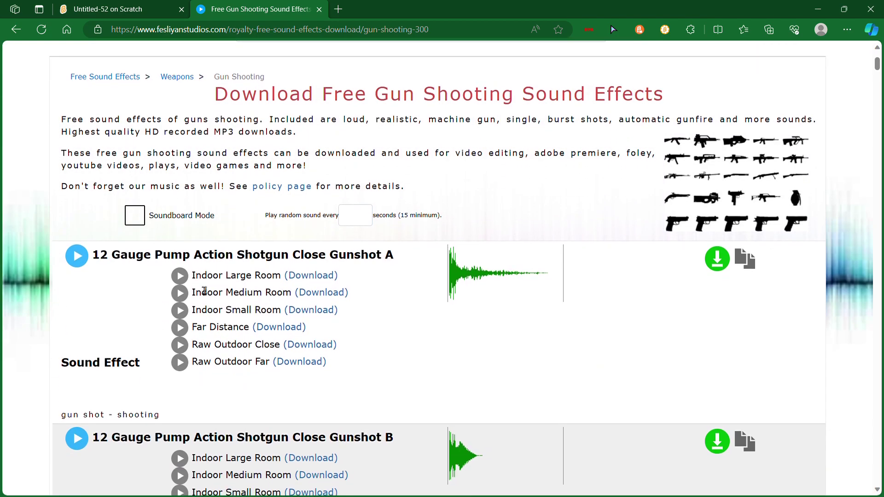
left_click(15, 30)
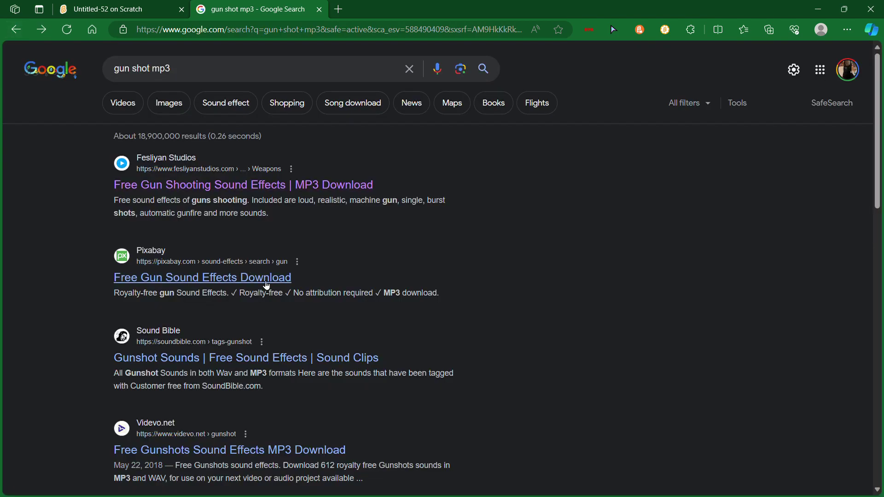
scroll(281, 295, "down", 3)
scroll(281, 295, "down", 2)
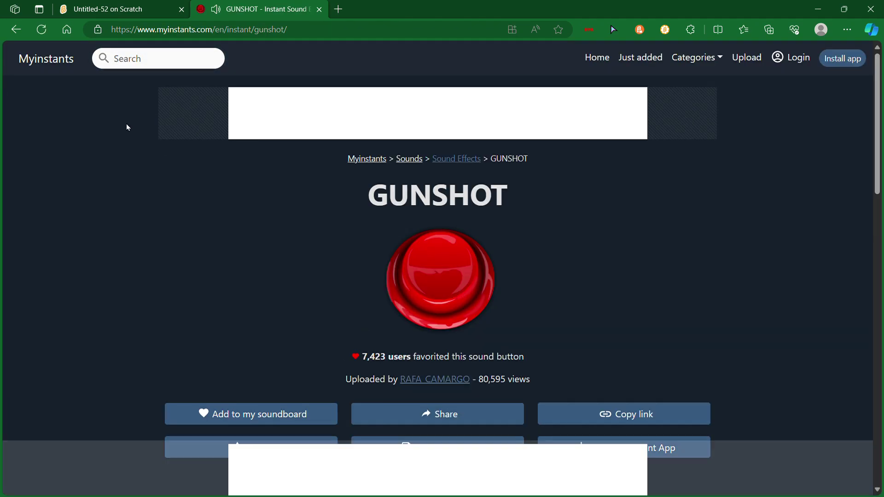
left_click(17, 35)
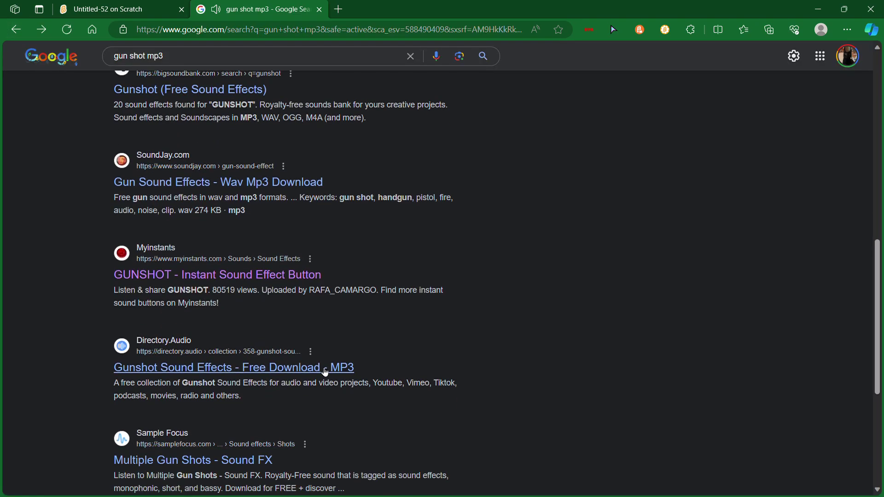
scroll(323, 368, "down", 2)
scroll(262, 165, "down", 1)
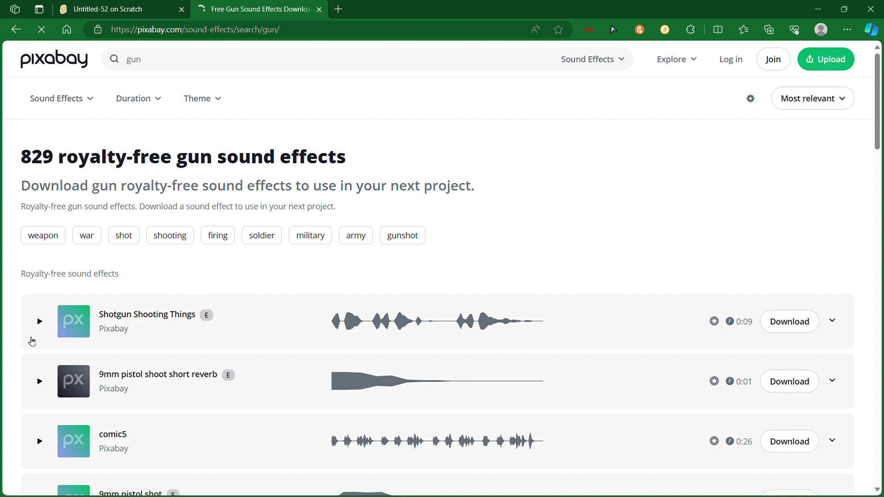
Preview the first gun sounds on Pixabay, dismissing the adult content notices.
left_click(39, 323)
left_click(597, 230)
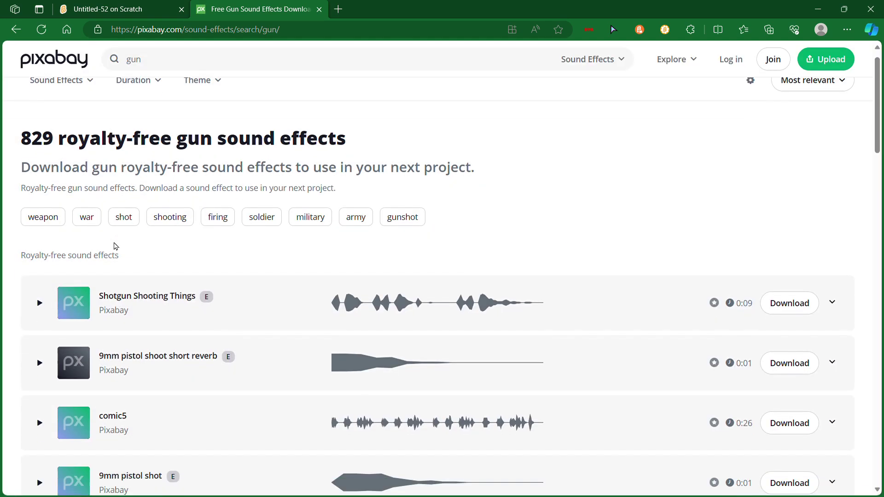
scroll(115, 246, "down", 2)
left_click(44, 249)
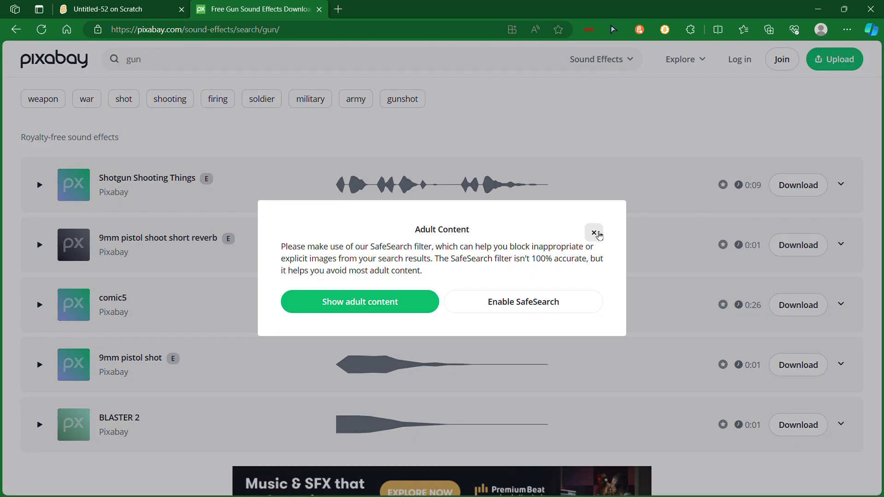
left_click(595, 233)
Preview BLASTER 2, download the 9mm pistol shot, and close Pixabay.
left_click(39, 424)
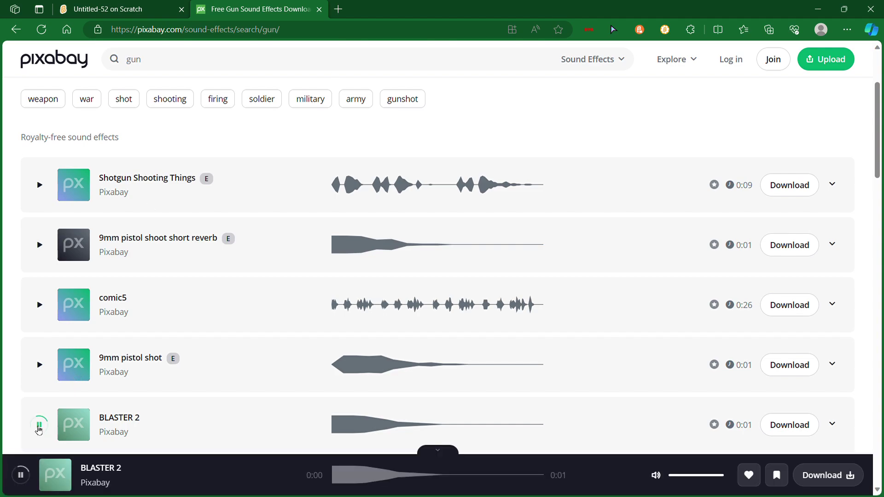
left_click(38, 365)
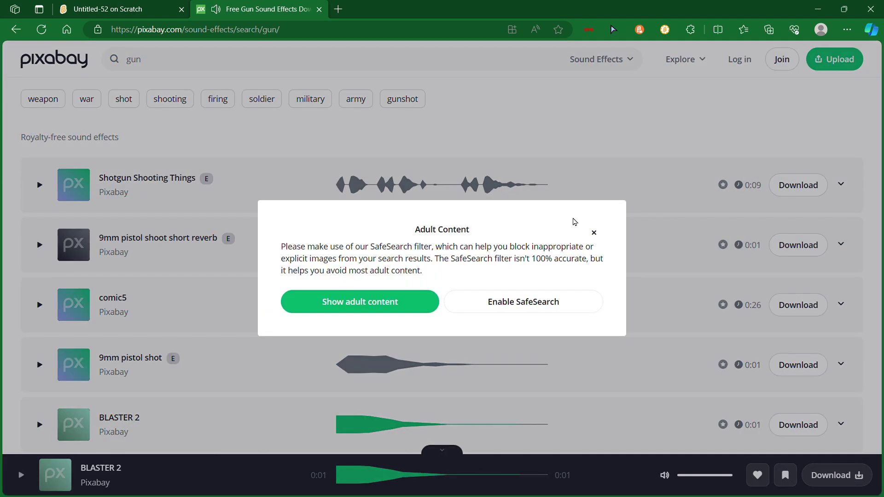
left_click(593, 233)
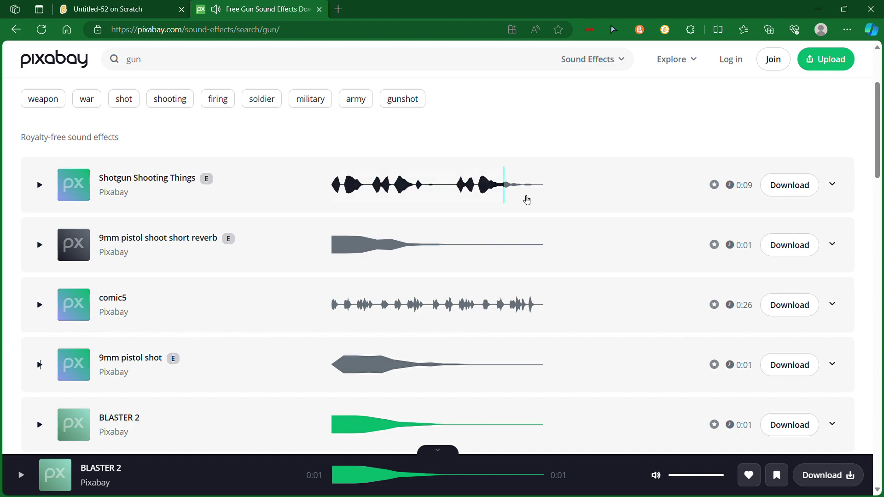
left_click(790, 365)
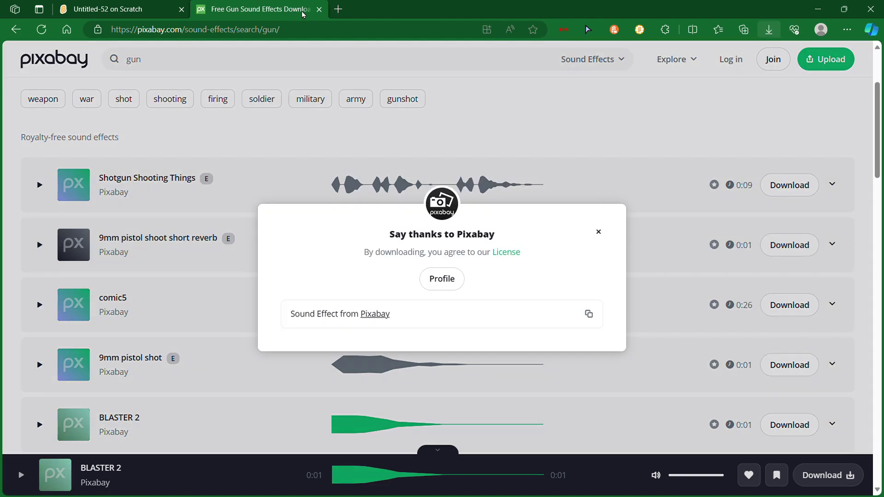
left_click(319, 9)
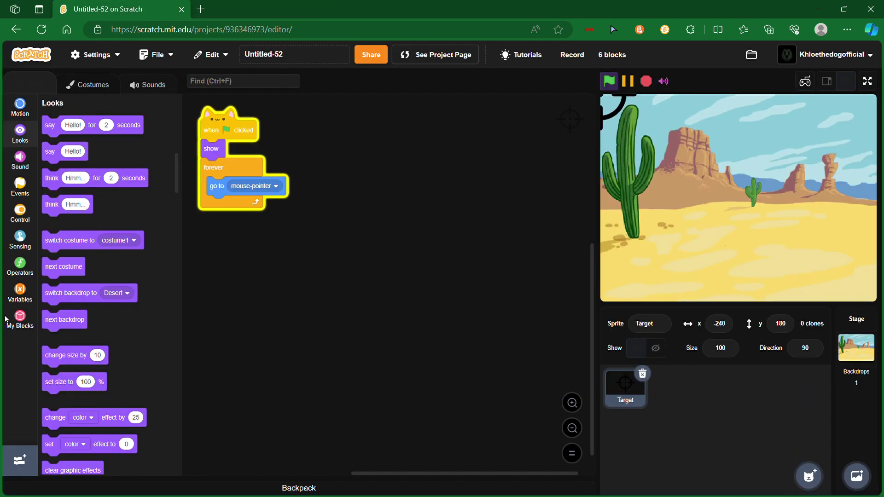
Upload the 9mm pistol shot sound to Target and trim off its quiet lead-in.
left_click(87, 84)
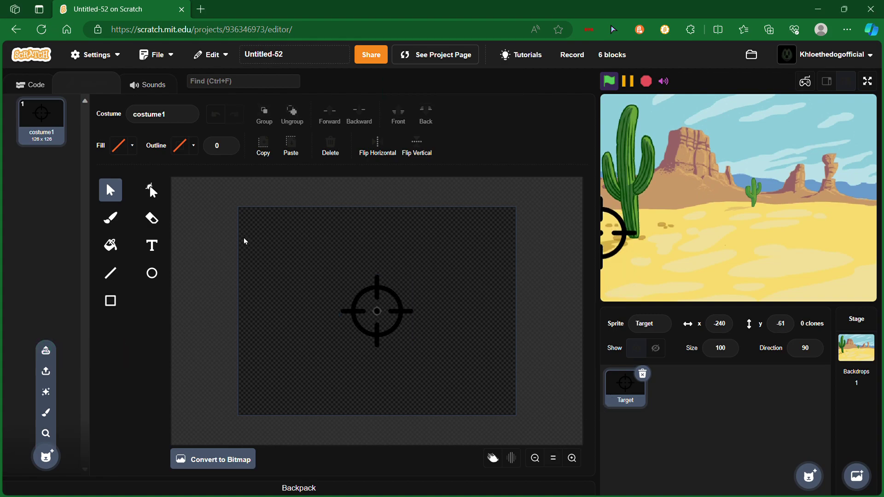
mouse_move(45, 457)
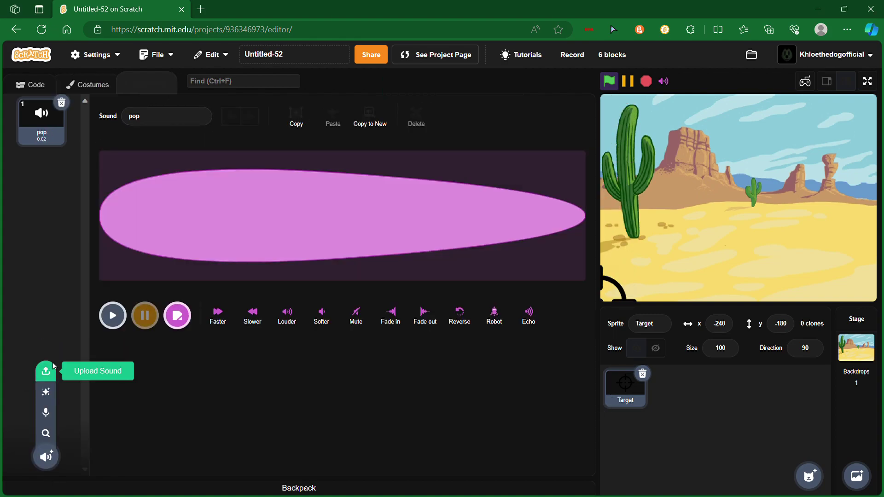
left_click(596, 414)
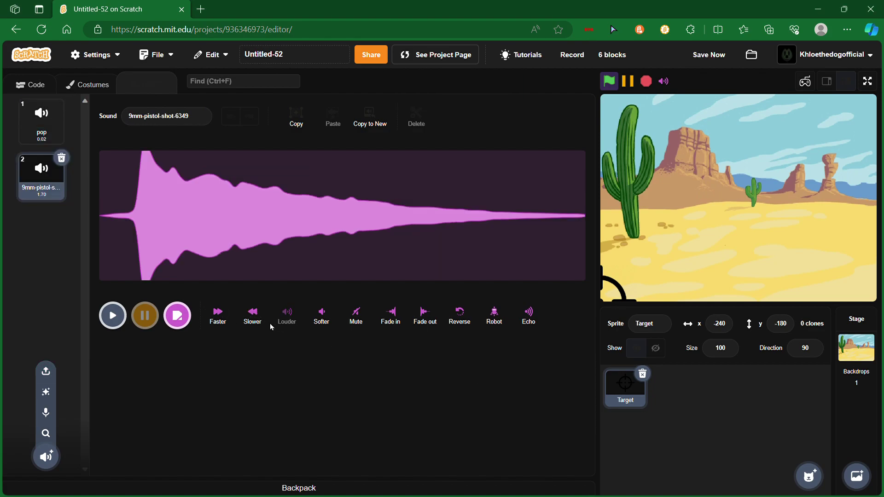
left_click(103, 277)
left_click_drag(133, 277, 2, 204)
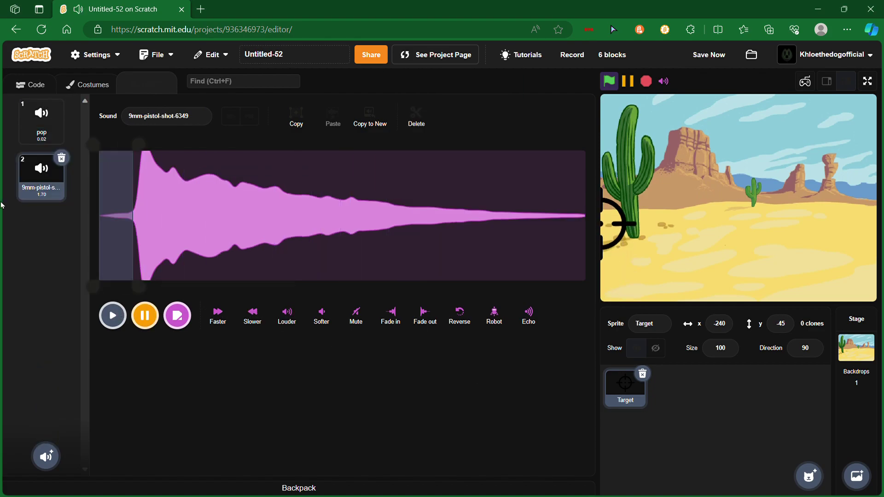
left_click(417, 118)
left_click(58, 118)
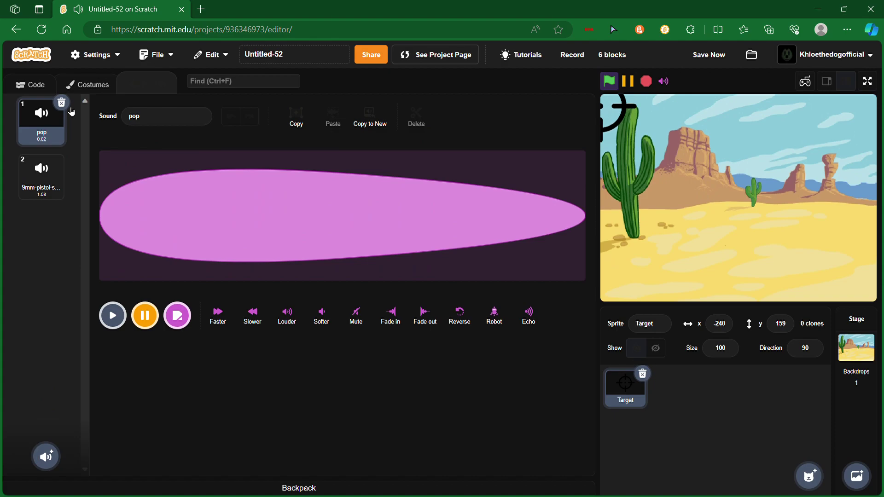
left_click(31, 84)
Add a 'when this sprite clicked, start sound' script to Target.
left_click(20, 186)
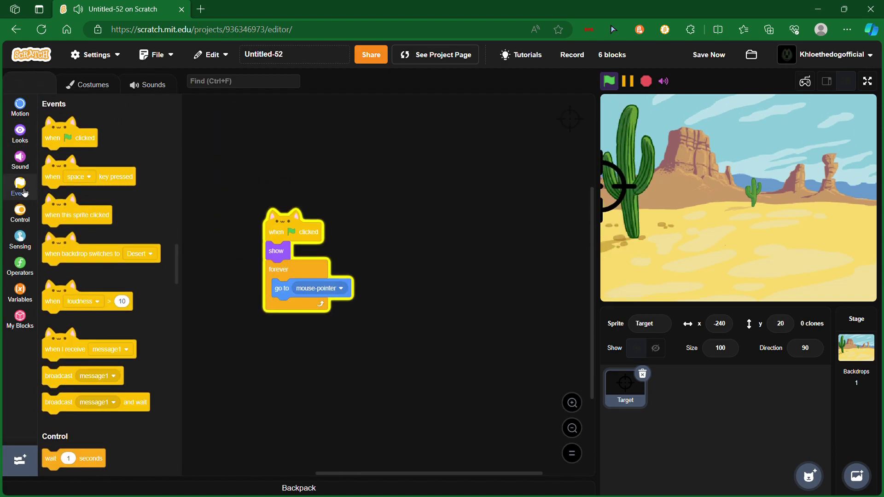
left_click_drag(69, 215, 439, 234)
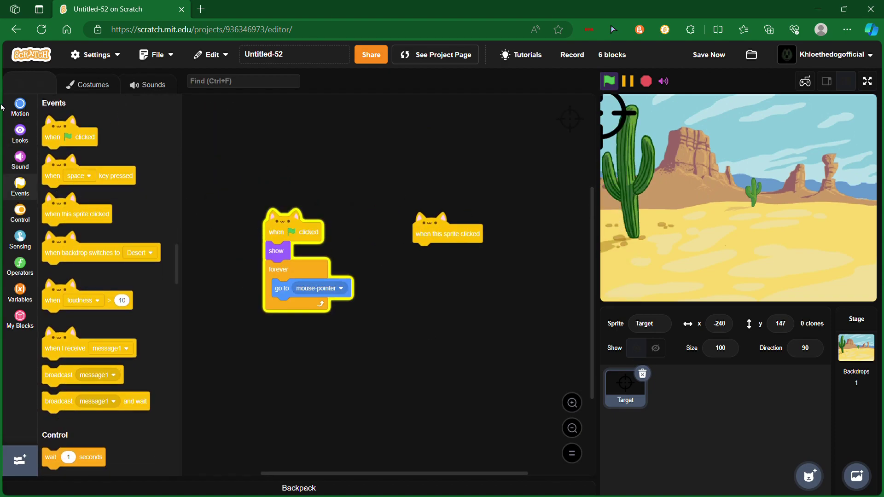
left_click(20, 159)
left_click_drag(107, 150, 452, 242)
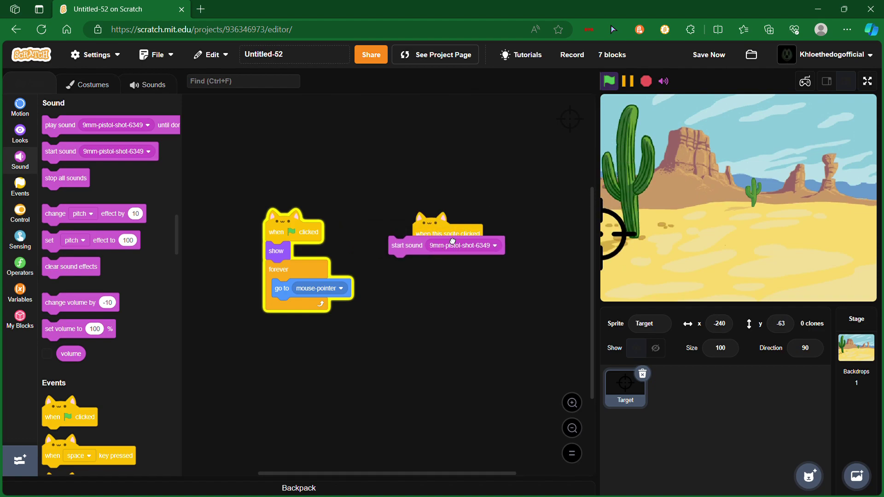
Rename the pistol sound to Zap, tidy the scripts, and test shooting the crosshair.
left_click(148, 84)
type("Zap")
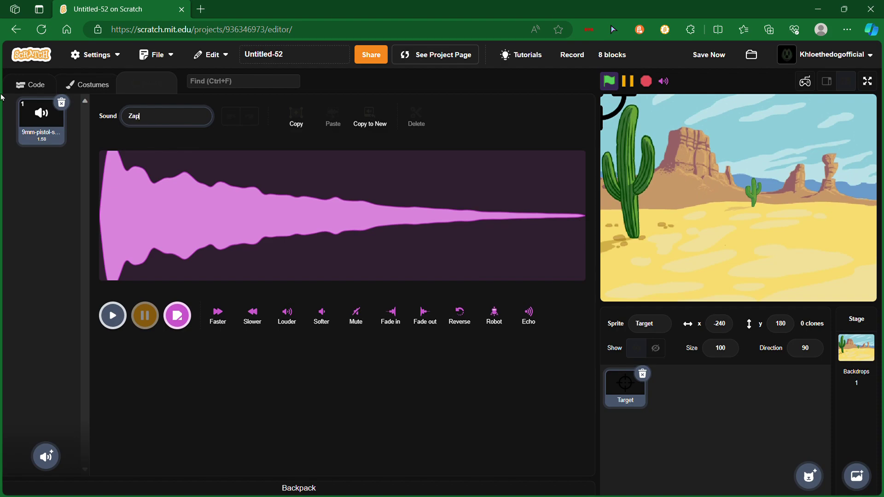
key("Return")
left_click(31, 85)
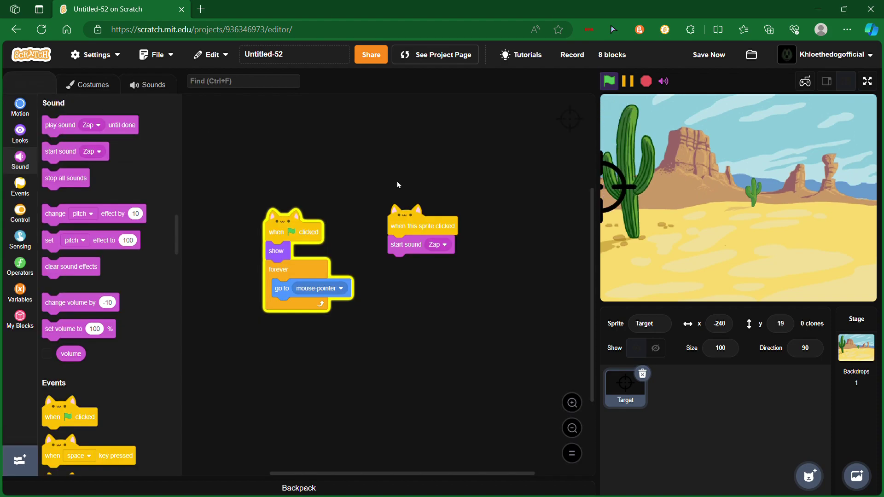
right_click(403, 174)
left_click(469, 194)
scroll(469, 194, "down", 2)
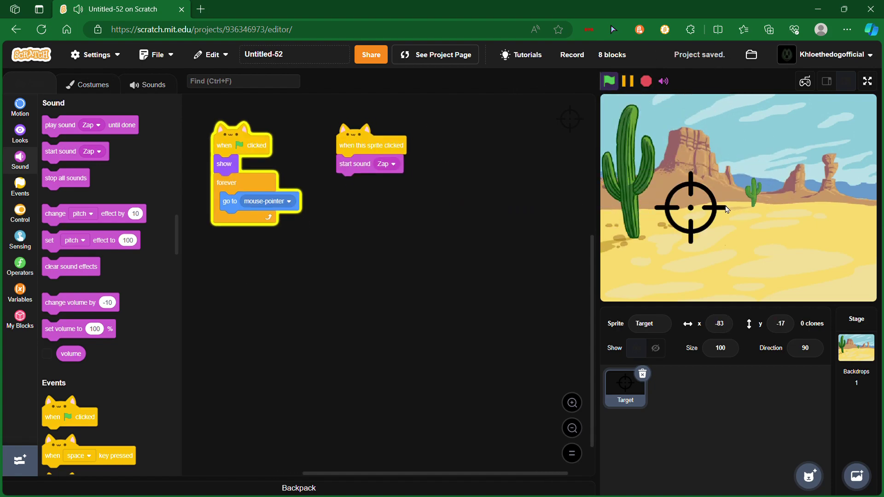
left_click(697, 203)
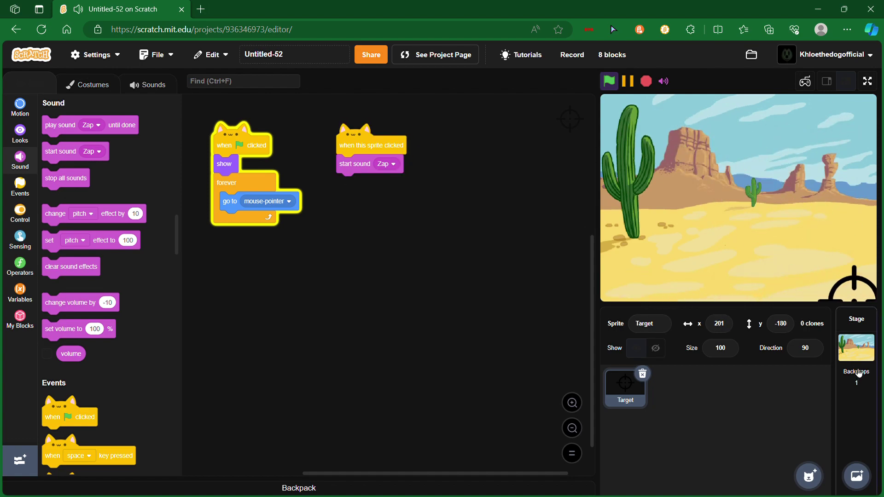
Create a Score variable and add 'set Score to 0' to the flag script.
left_click(11, 293)
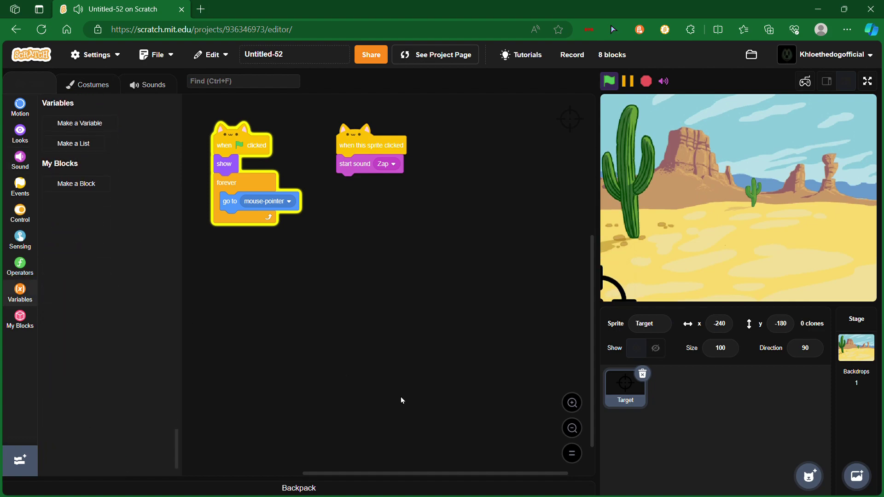
left_click(79, 123)
type("Score")
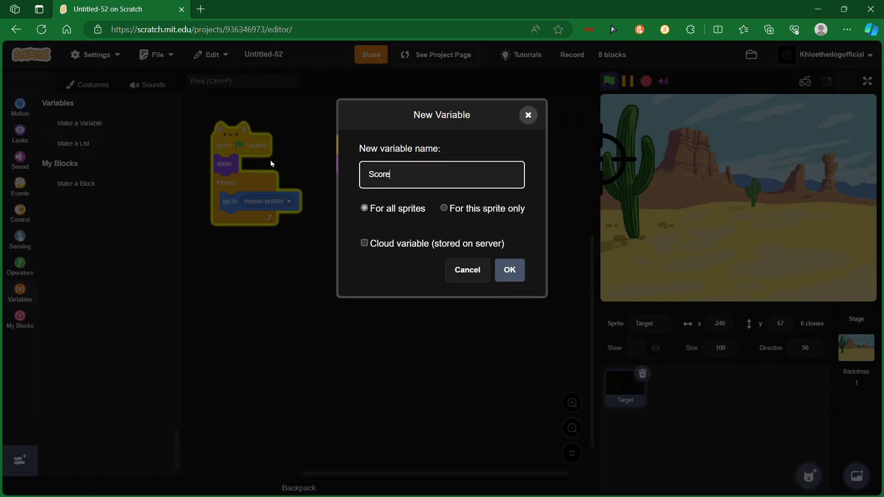
key("Return")
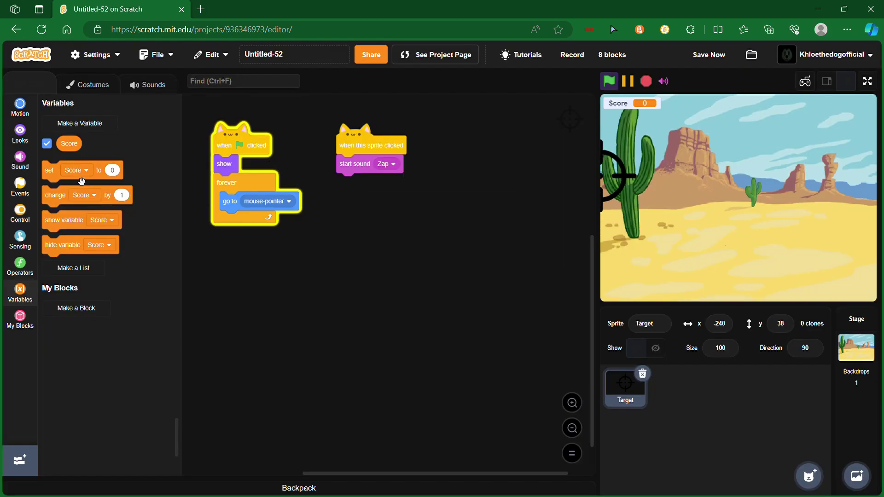
left_click_drag(48, 170, 246, 178)
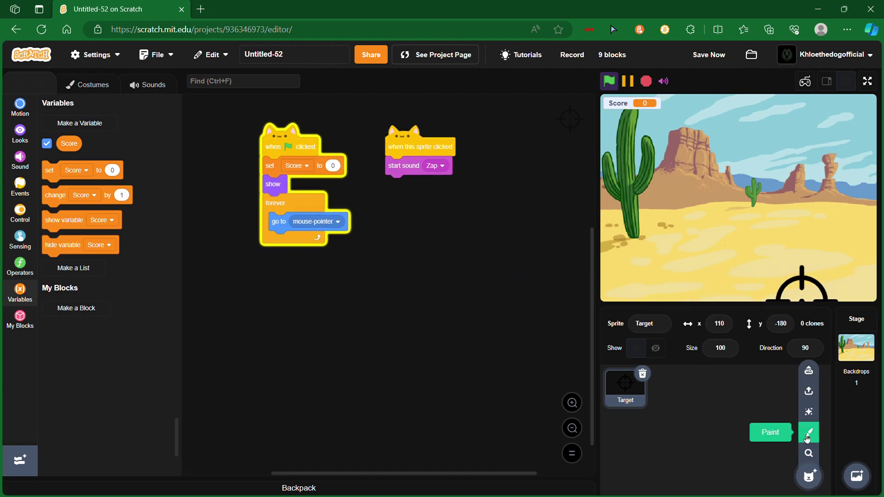
Paint a new sprite and add the Dinosaur4-a and Dinosaur4-b library costumes.
left_click(809, 453)
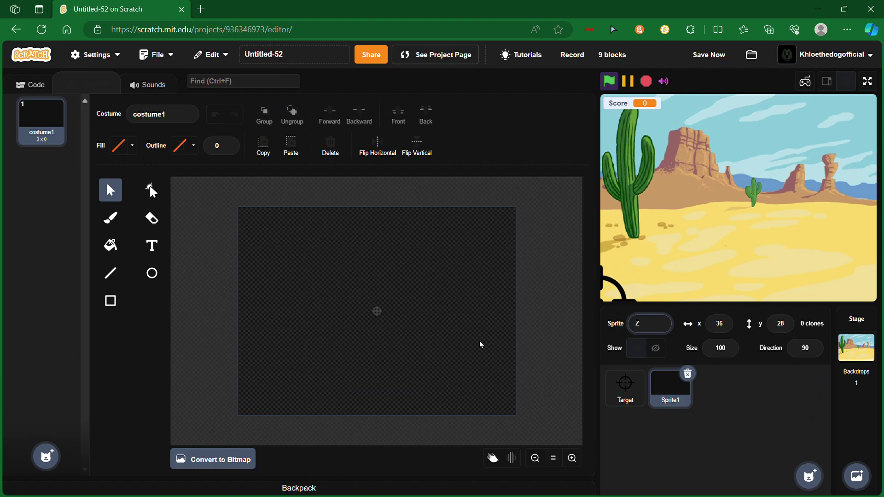
mouse_move(46, 457)
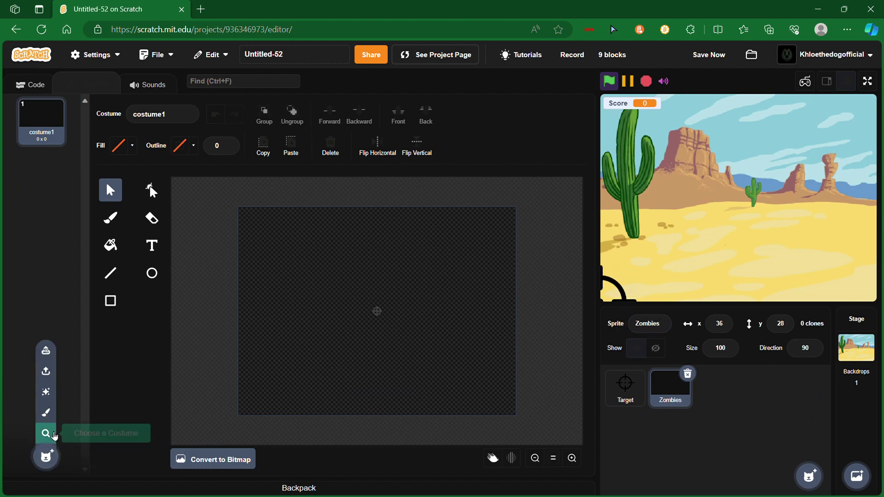
left_click(44, 432)
type("zombie")
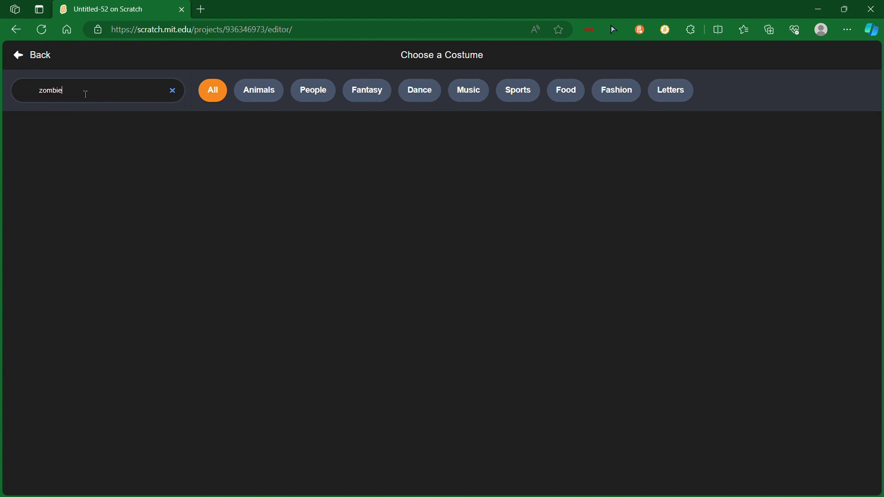
key("BackSpace")
key("BackSpace")
key("BackSpace")
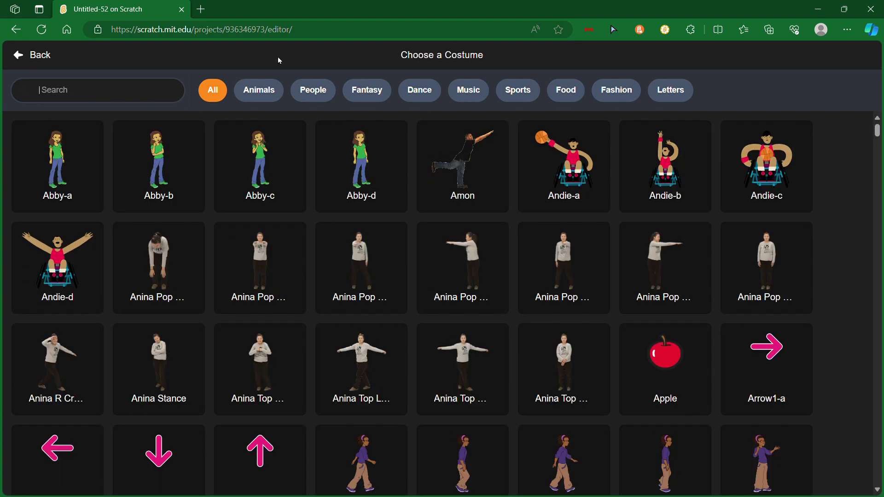
scroll(585, 248, "down", 3)
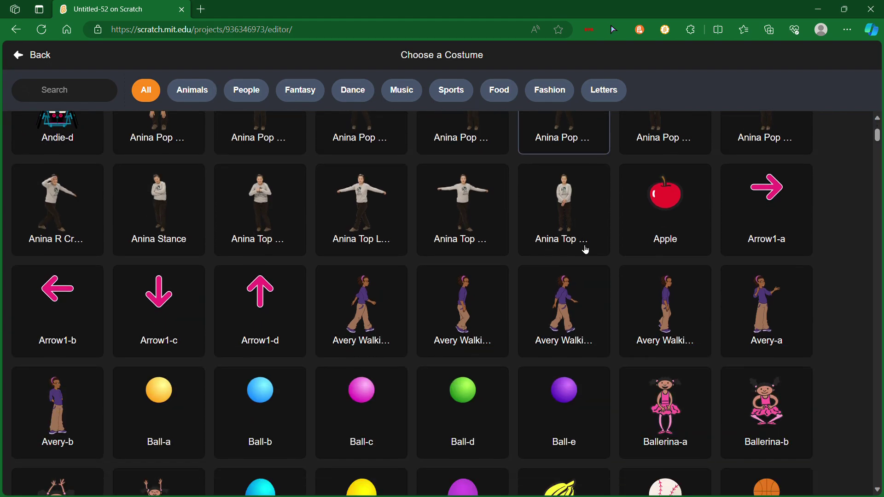
scroll(610, 213, "down", 3)
scroll(784, 221, "down", 3)
scroll(781, 223, "down", 4)
scroll(781, 222, "down", 4)
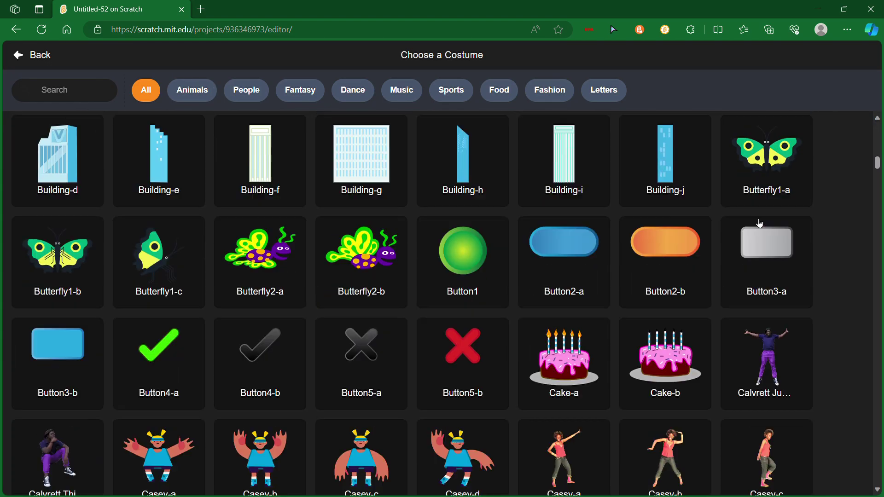
scroll(754, 222, "down", 2)
scroll(751, 220, "down", 2)
scroll(730, 217, "down", 3)
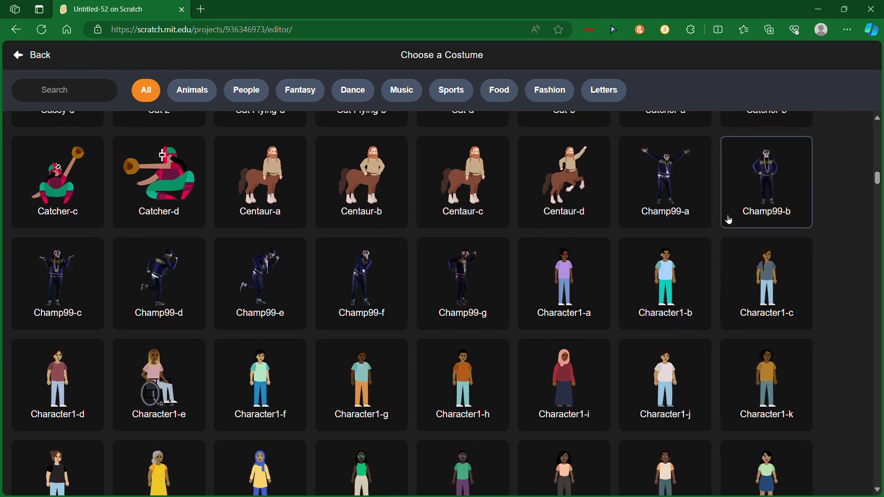
scroll(726, 219, "down", 3)
scroll(722, 217, "down", 3)
scroll(715, 214, "down", 2)
scroll(714, 214, "down", 3)
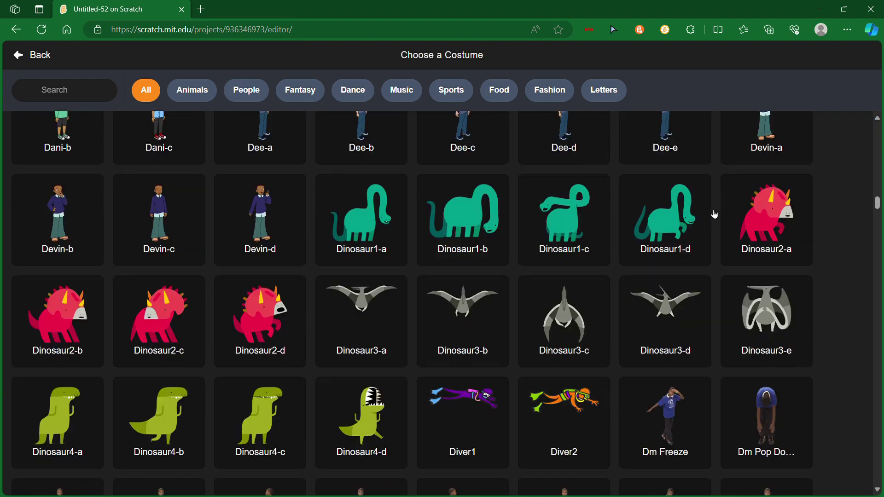
scroll(715, 221, "down", 5)
scroll(698, 240, "up", 2)
scroll(684, 231, "up", 2)
scroll(683, 227, "up", 2)
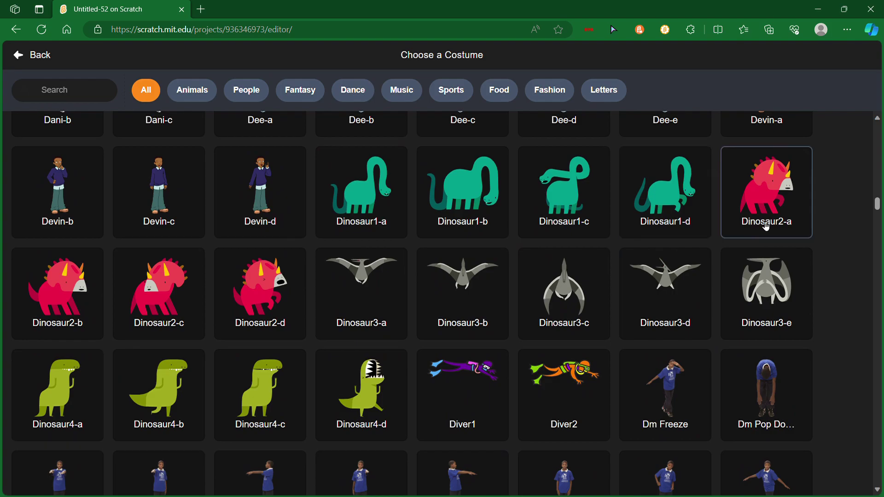
left_click(100, 384)
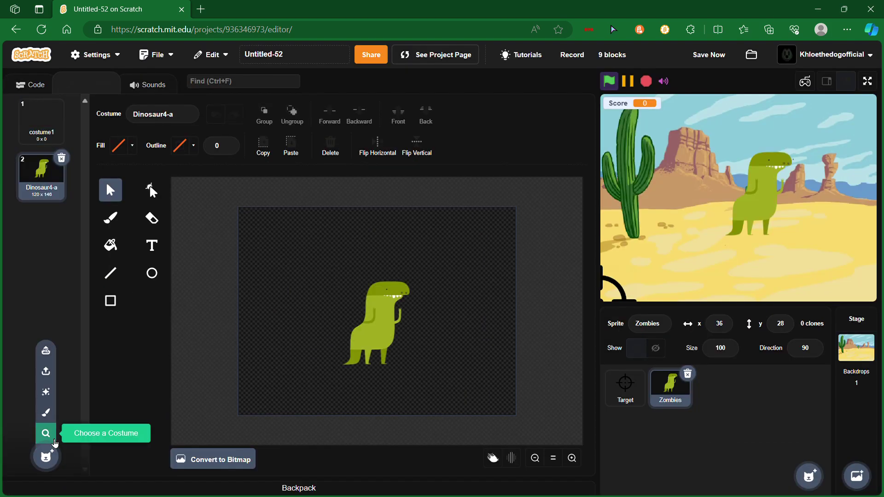
left_click(46, 433)
scroll(242, 242, "down", 5)
scroll(277, 170, "down", 2)
scroll(116, 98, "down", 5)
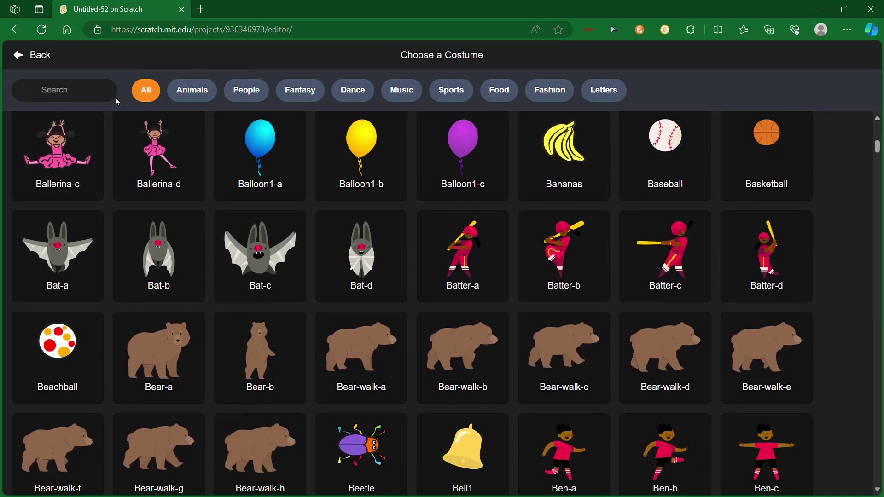
left_click(97, 99)
type("dino")
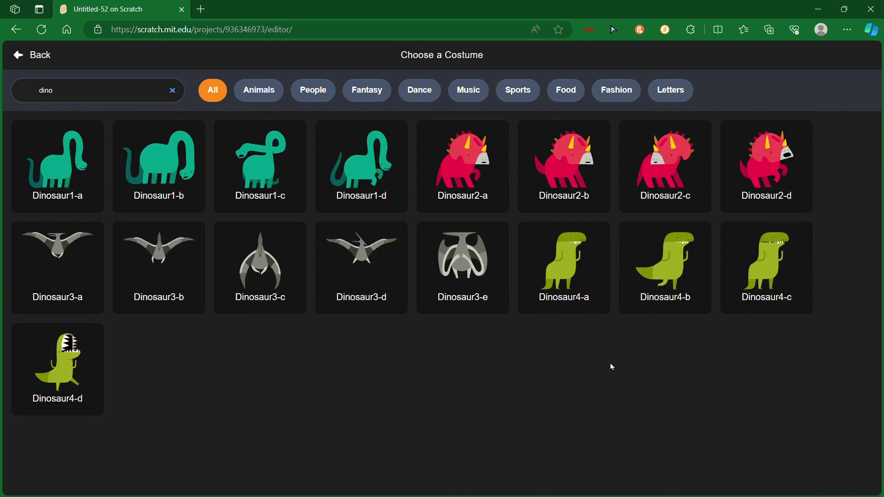
left_click(665, 263)
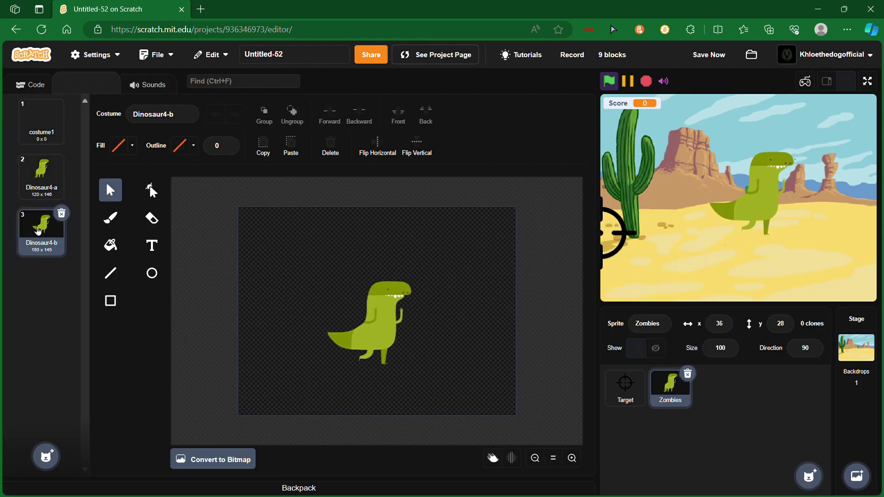
Delete blank costume1, add Dinosaur4-d, and move it ahead of Dinosaur4-b.
left_click(43, 124)
left_click(62, 103)
left_click(42, 173)
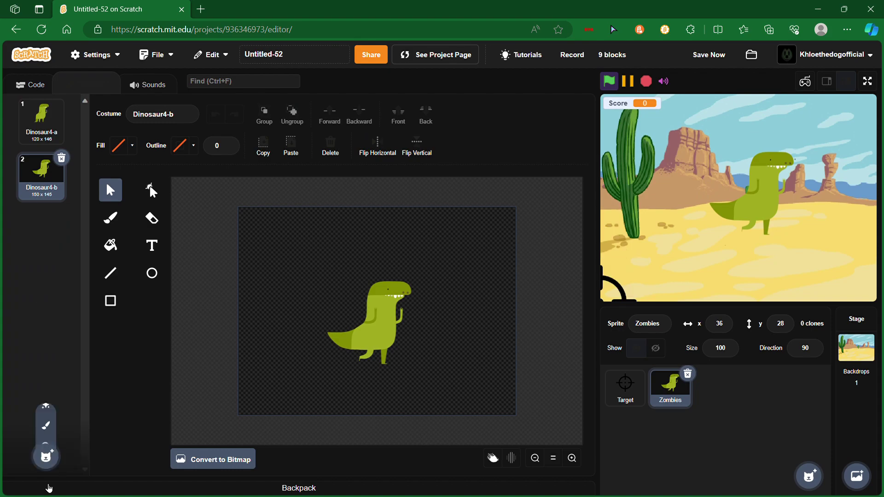
left_click(46, 434)
left_click(61, 91)
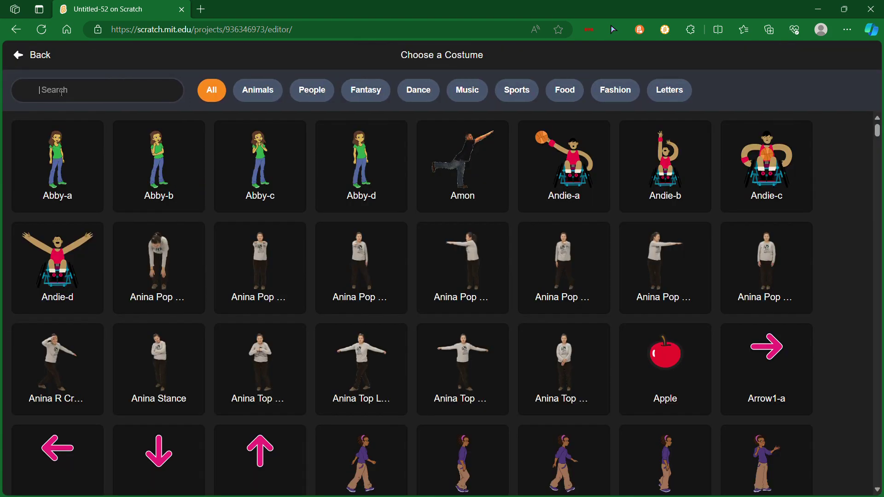
type("dino")
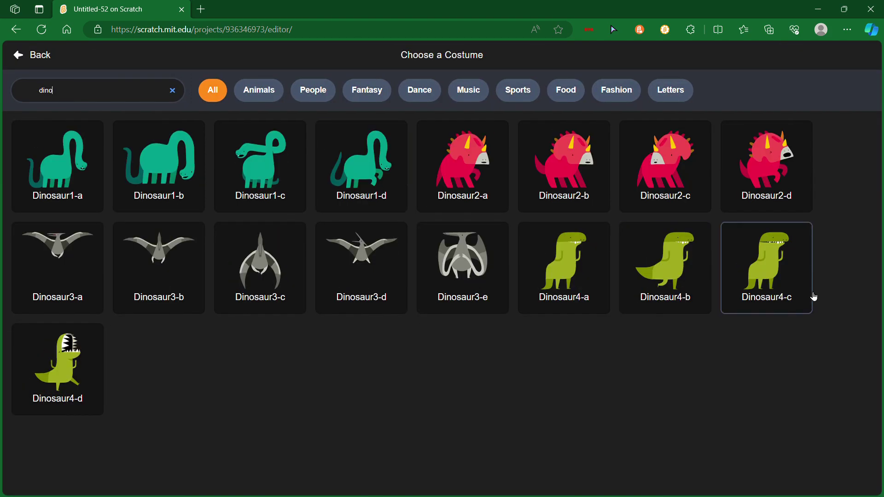
left_click(63, 377)
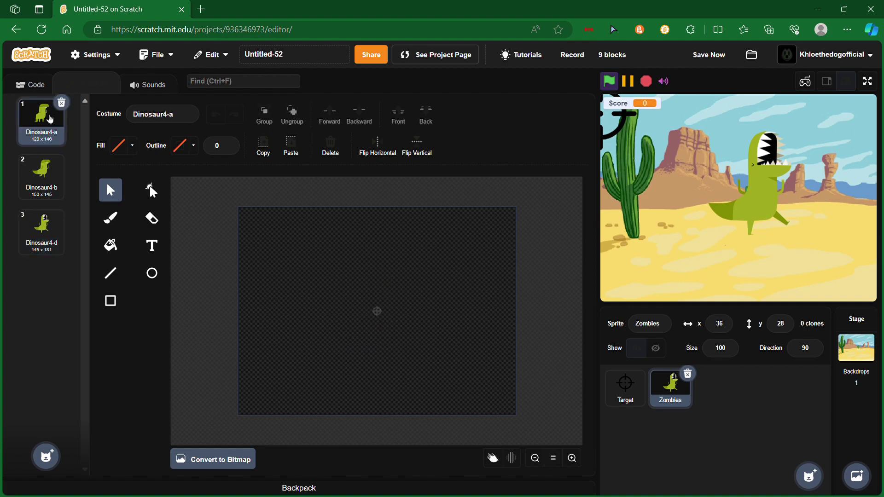
left_click_drag(42, 173, 49, 239)
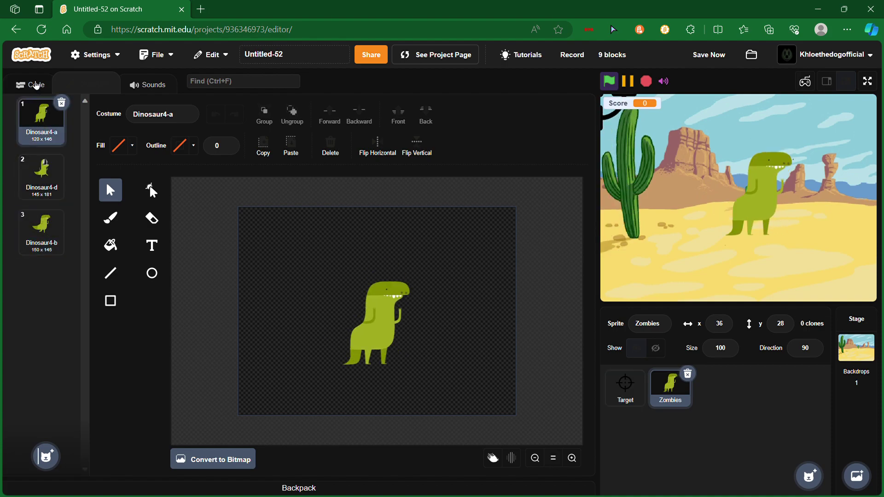
Attach a hide block under a green-flag hat in the Zombies code.
left_click(36, 85)
left_click(21, 185)
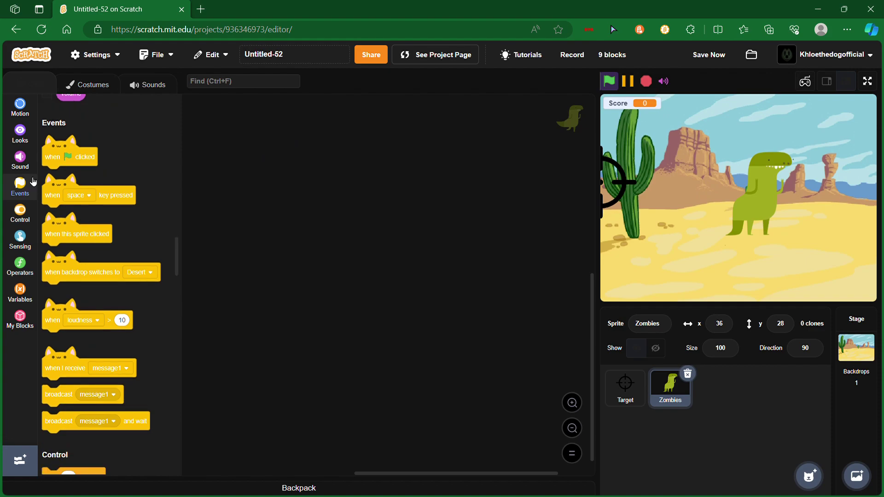
left_click(28, 135)
left_click_drag(222, 230, 270, 189)
Start a second green-flag script containing a forever loop.
left_click(21, 212)
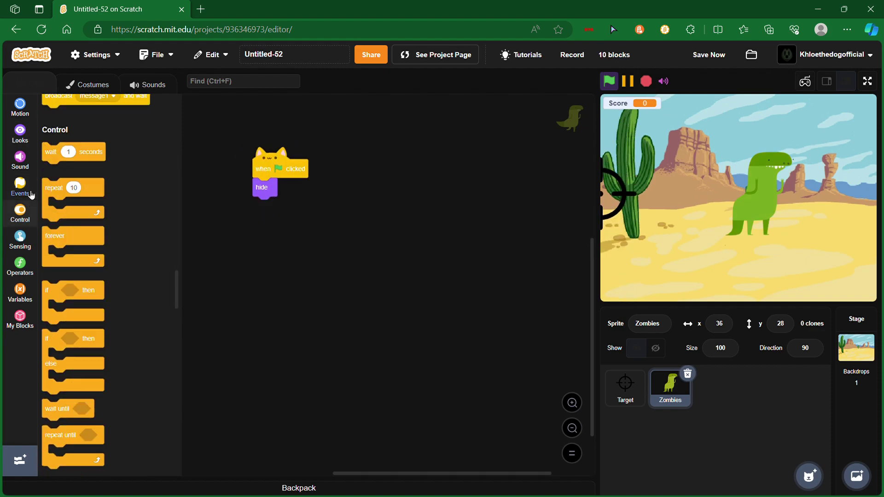
left_click(21, 135)
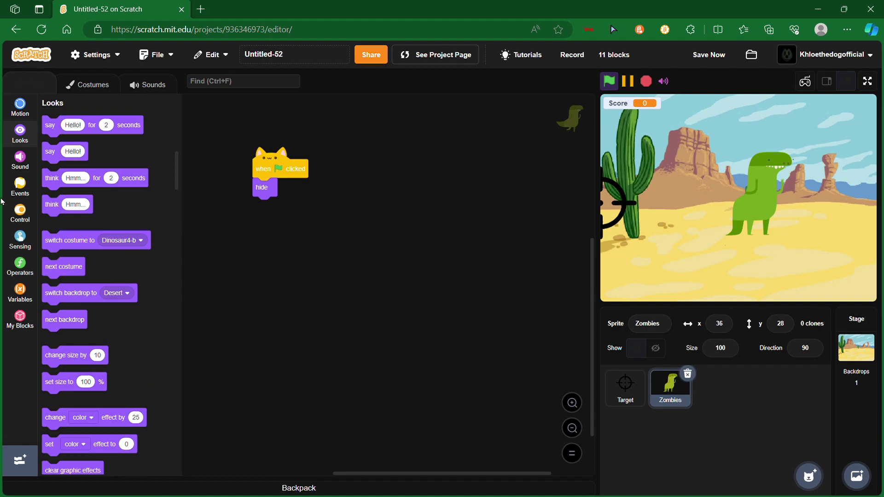
scroll(114, 279, "down", 10)
left_click_drag(52, 138, 458, 180)
left_click(20, 212)
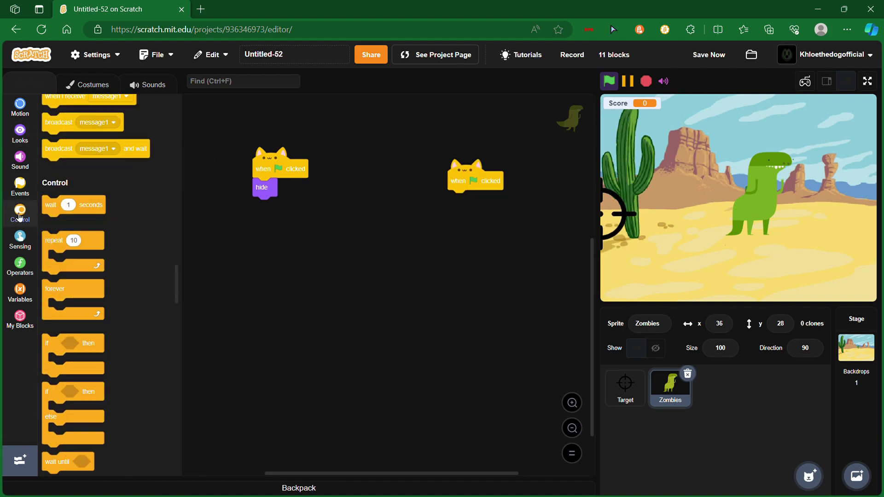
left_click_drag(52, 209, 459, 200)
Fill the forever loop with wait 0.3 seconds and next costume.
left_click(20, 135)
left_click_drag(52, 267, 465, 220)
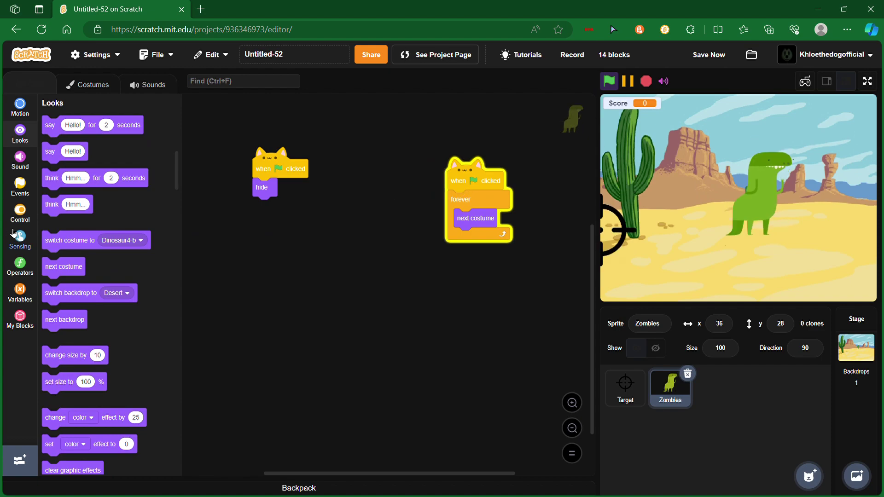
left_click(21, 212)
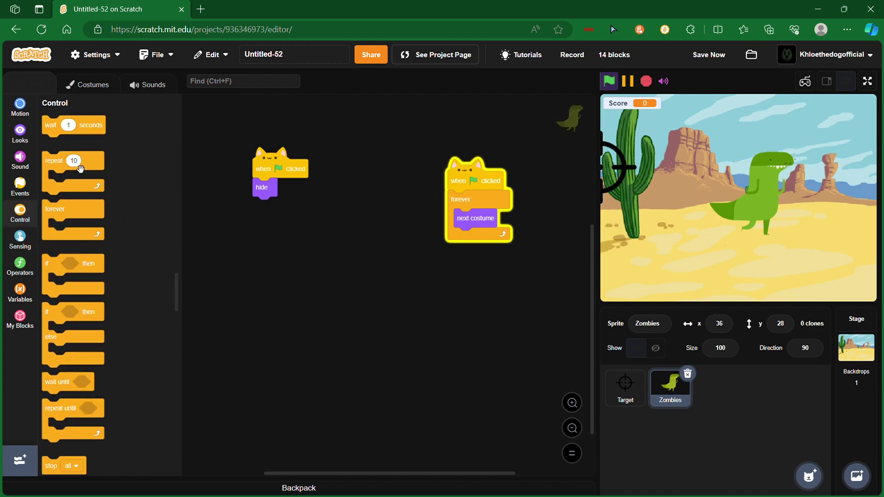
left_click_drag(52, 125, 127, 179)
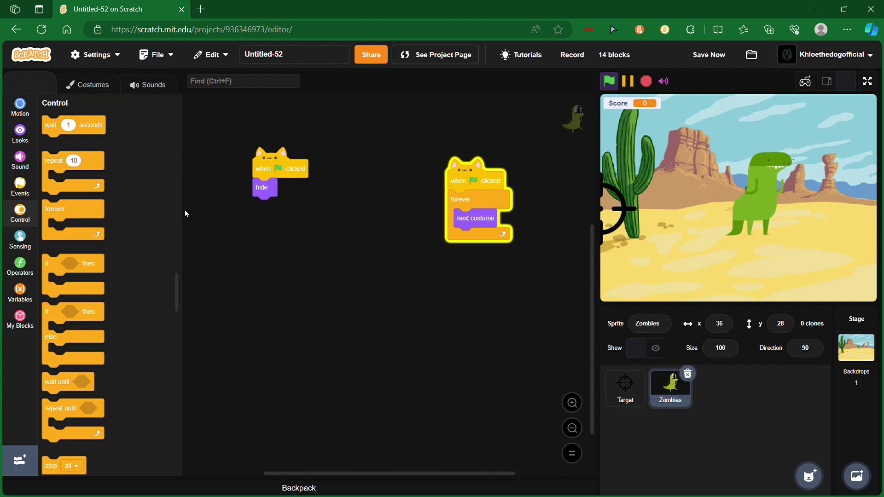
left_click_drag(52, 125, 487, 228)
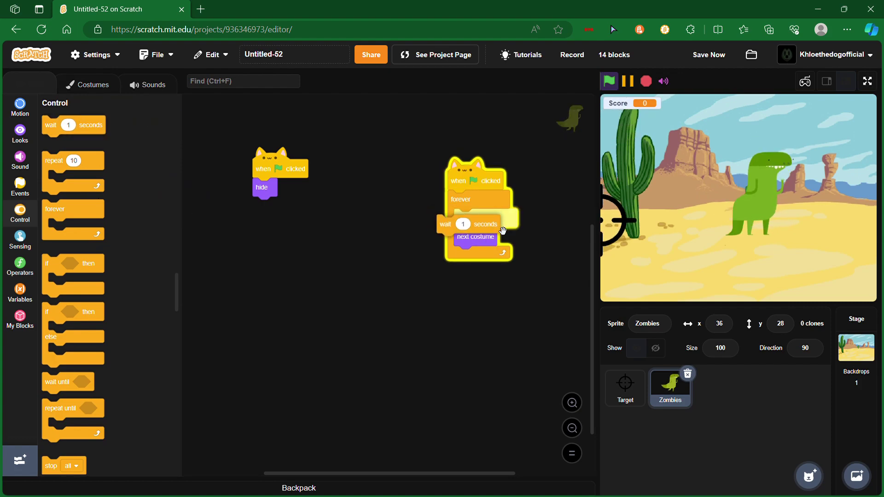
left_click(481, 219)
type("0.5")
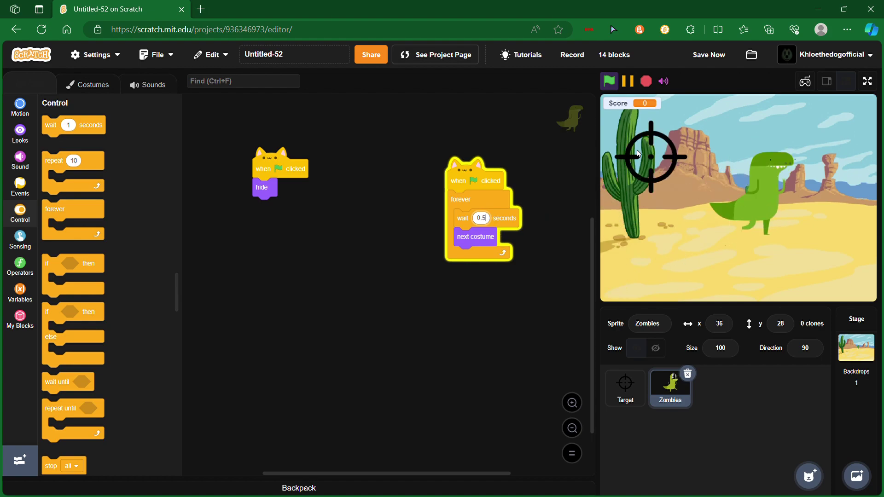
key("BackSpace")
type("3")
Test-run the costume animation, make the dinosaur visible, and tidy the scripts.
left_click(609, 82)
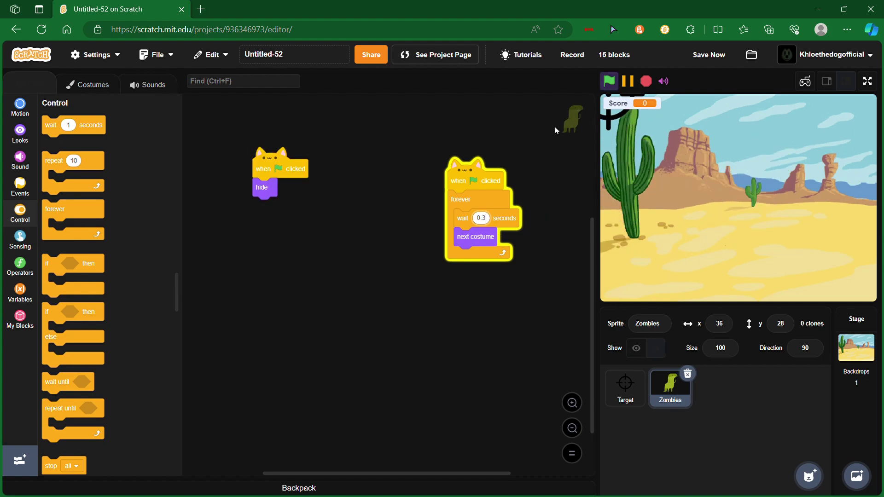
left_click(637, 348)
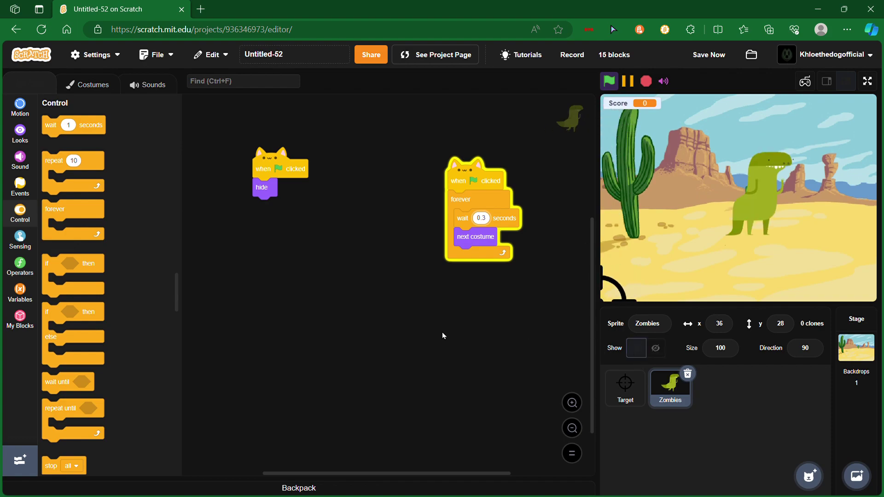
right_click(423, 332)
left_click(449, 365)
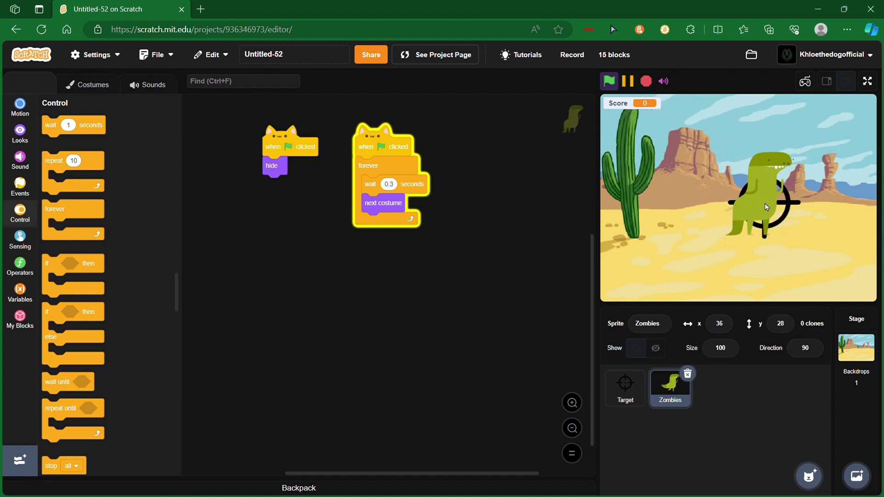
Pause the game, place the dinosaur at the stage's left edge, and add a wait under hide.
left_click(627, 80)
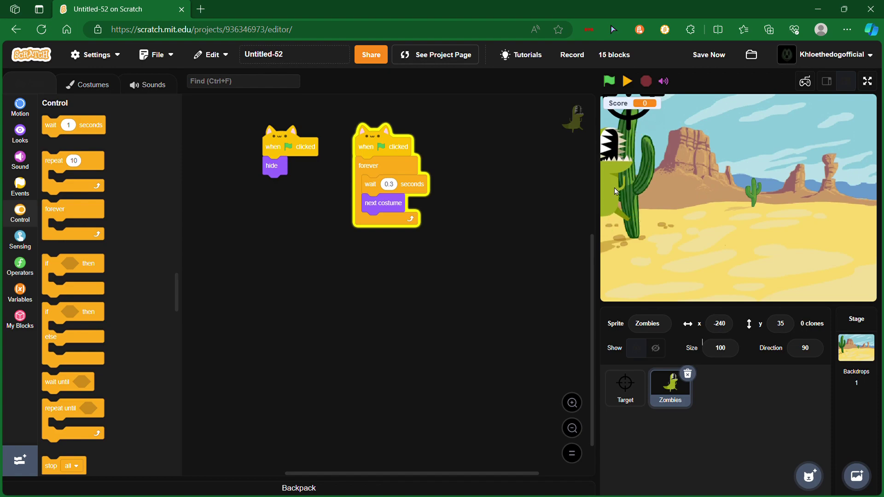
left_click_drag(629, 217, 592, 232)
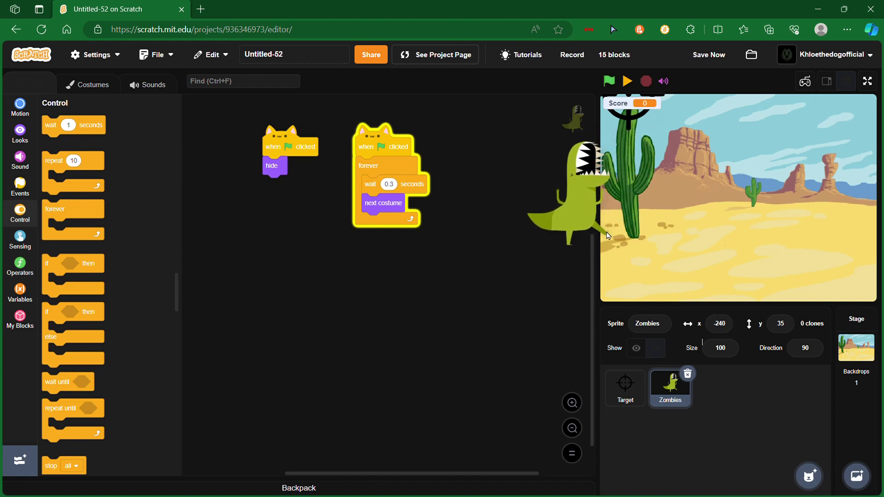
left_click(20, 238)
left_click(20, 212)
mouse_move(69, 134)
left_mouse_down()
mouse_move(385, 184)
mouse_move(423, 180)
left_mouse_up()
Tidy and reposition the scripts in the Zombies code area.
left_click(38, 274)
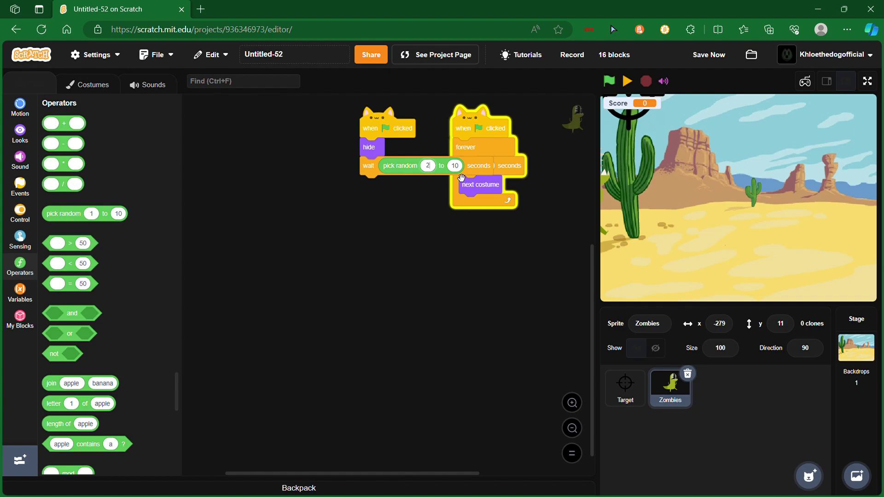
right_click(351, 239)
left_click(376, 269)
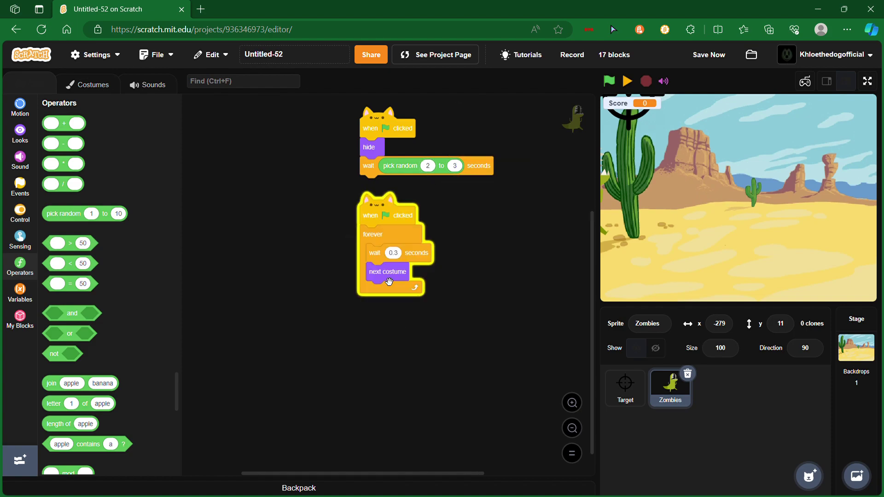
left_click_drag(450, 198, 324, 233)
left_click_drag(262, 235, 508, 176)
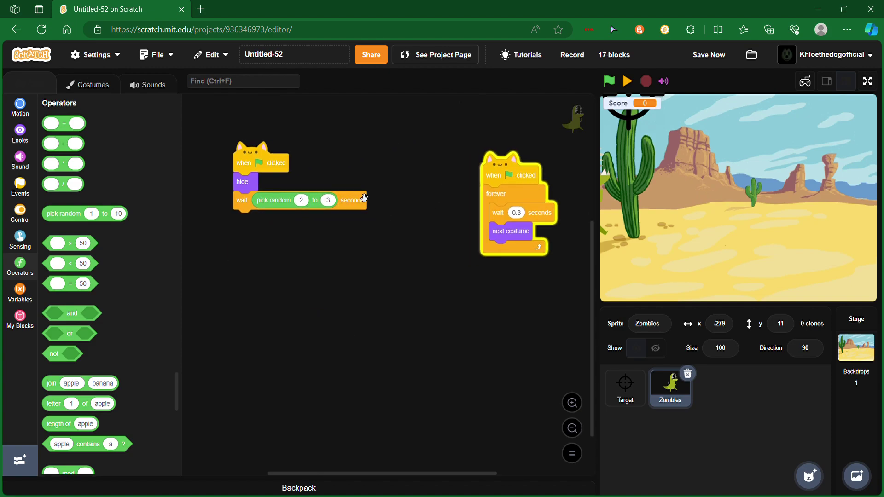
right_click(415, 196)
left_click(380, 285)
Add go to x -279, y 11 after the wait, with show placed before it.
left_click_drag(379, 285, 506, 257)
left_click(20, 106)
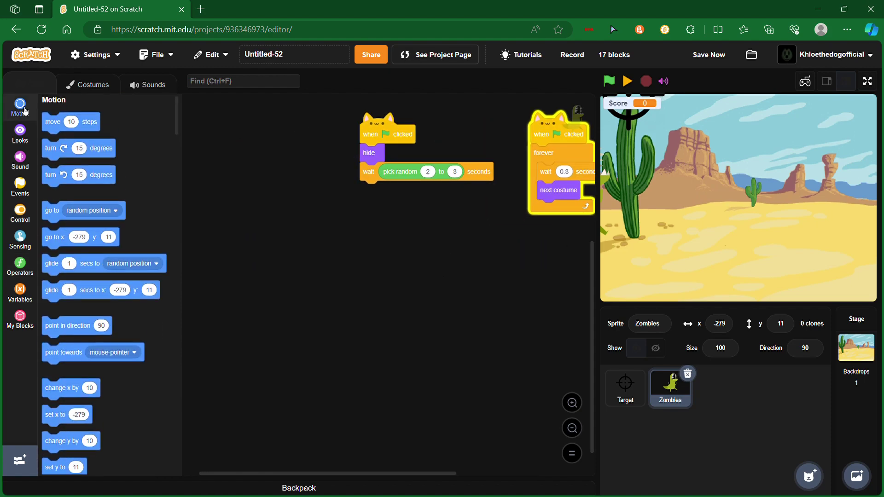
left_click_drag(103, 241, 404, 197)
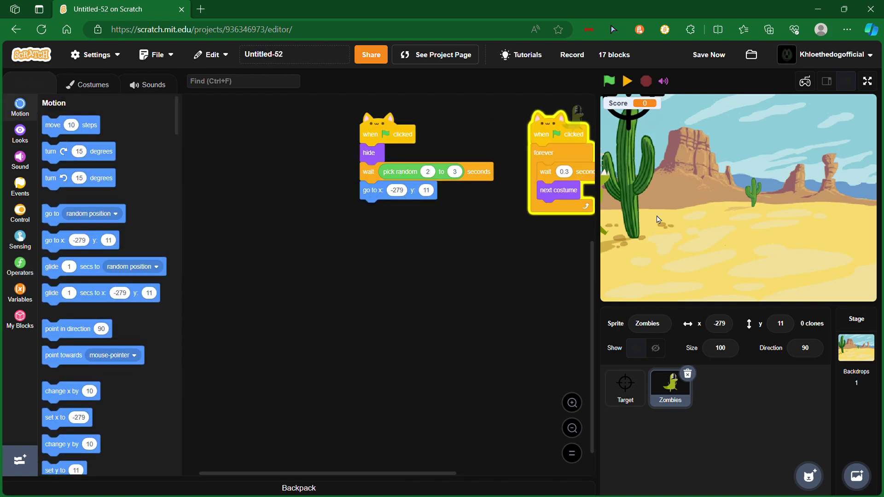
left_click(21, 135)
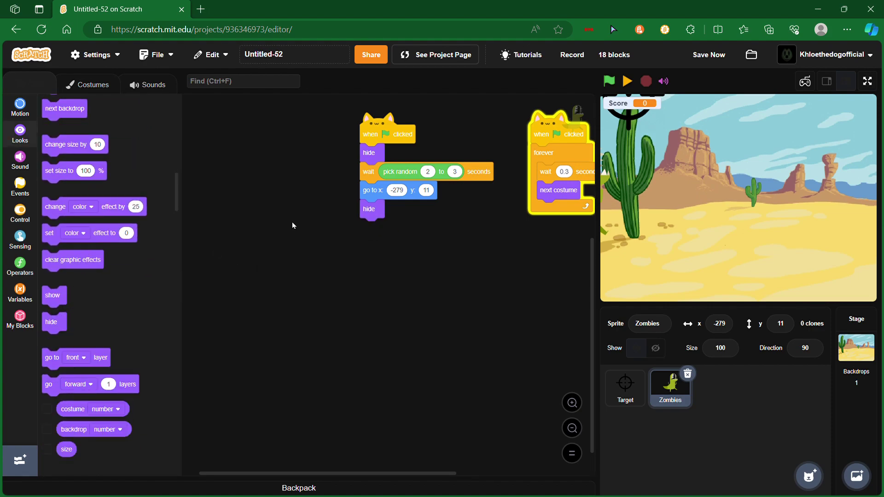
scroll(68, 303, "down", 2)
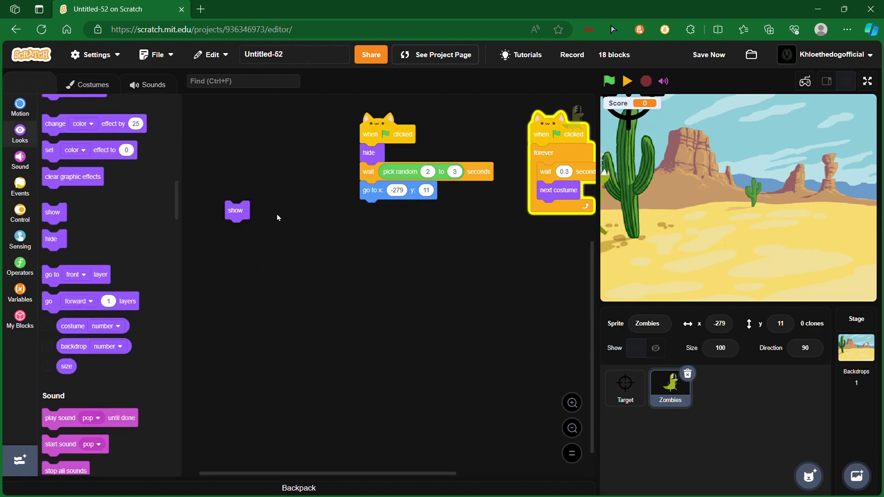
left_click_drag(373, 209, 378, 207)
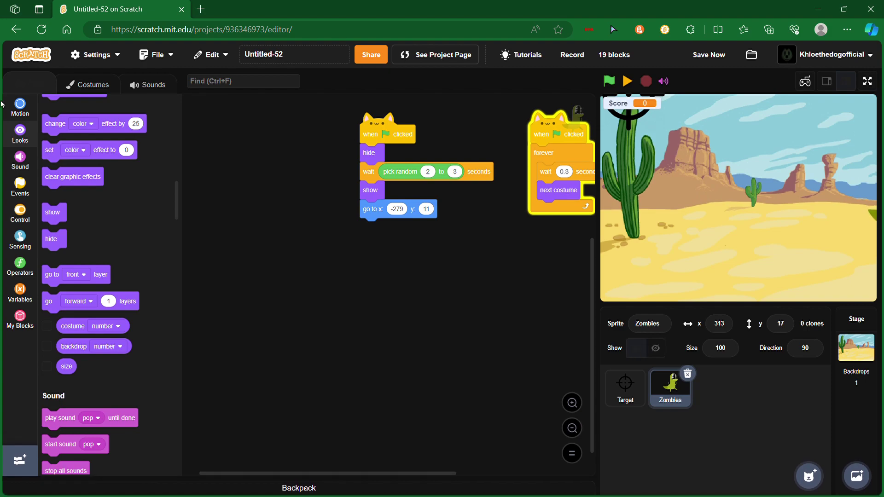
Attach go to and a glide block beneath show in the Zombies script.
left_click(20, 116)
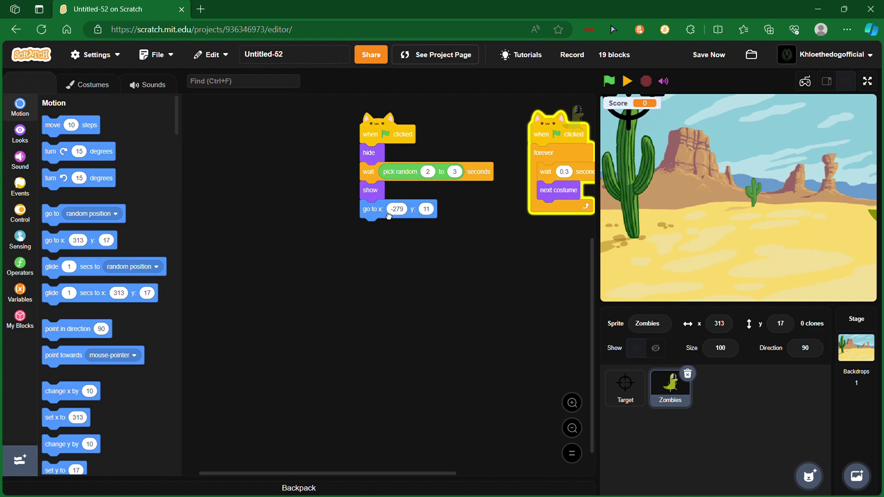
left_click_drag(388, 216, 377, 248)
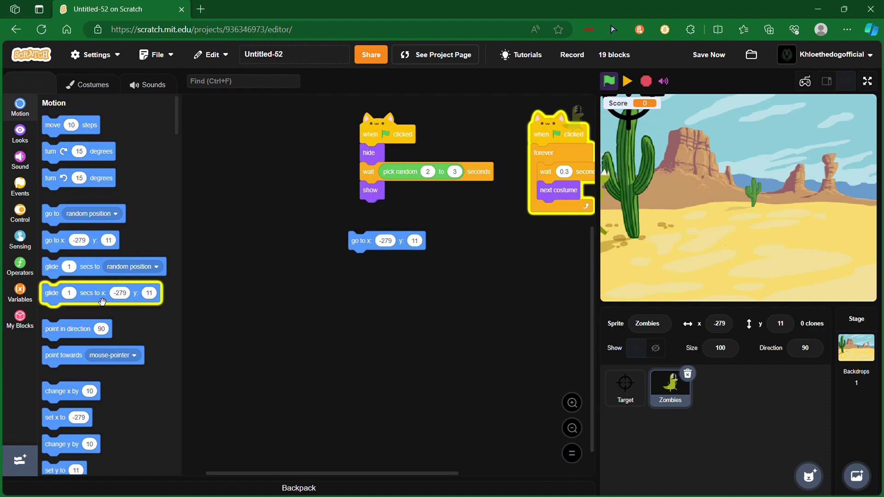
left_click(627, 82)
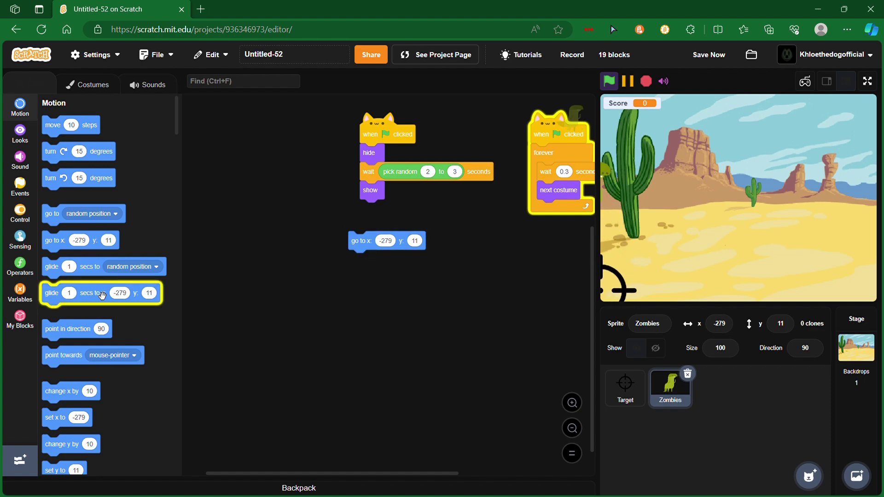
mouse_move(105, 296)
left_mouse_down()
mouse_move(371, 289)
mouse_move(399, 264)
left_mouse_up()
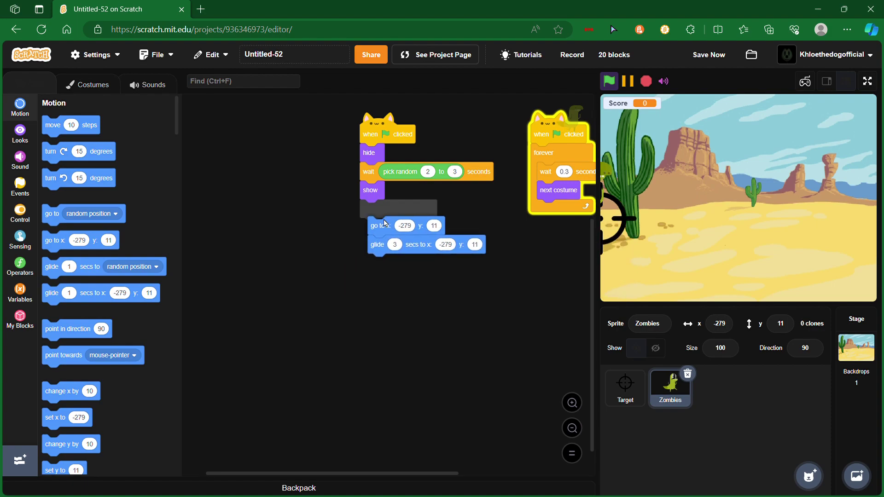
left_click_drag(360, 241, 371, 208)
Aim the 3-second glide at x 279, y -1, test it, and save.
left_click(609, 82)
scroll(467, 304, "right", 2)
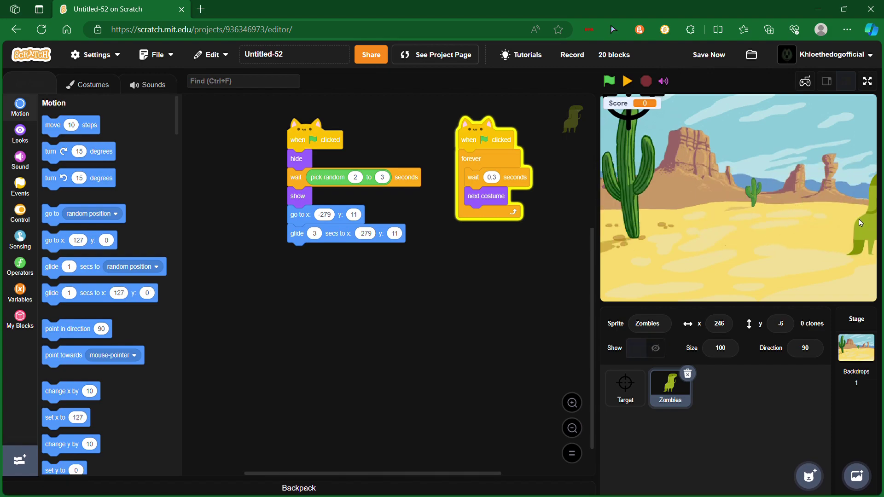
left_click_drag(858, 257, 870, 255)
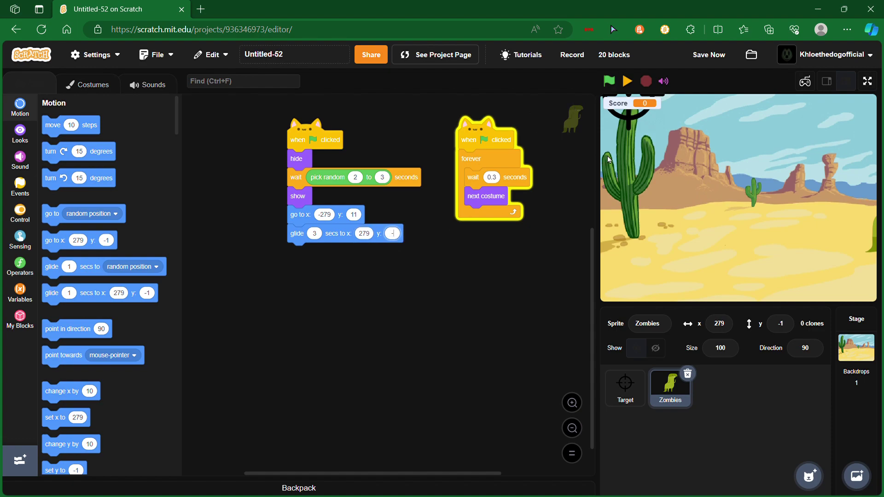
left_click(608, 81)
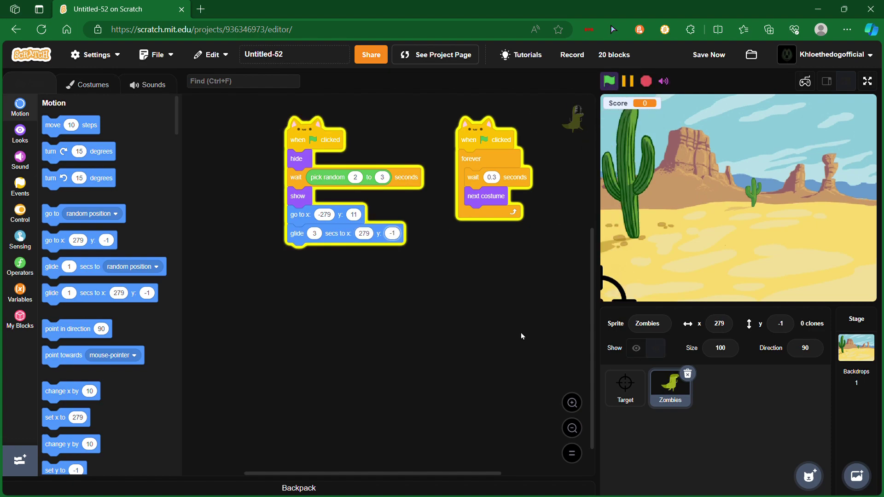
left_click(703, 58)
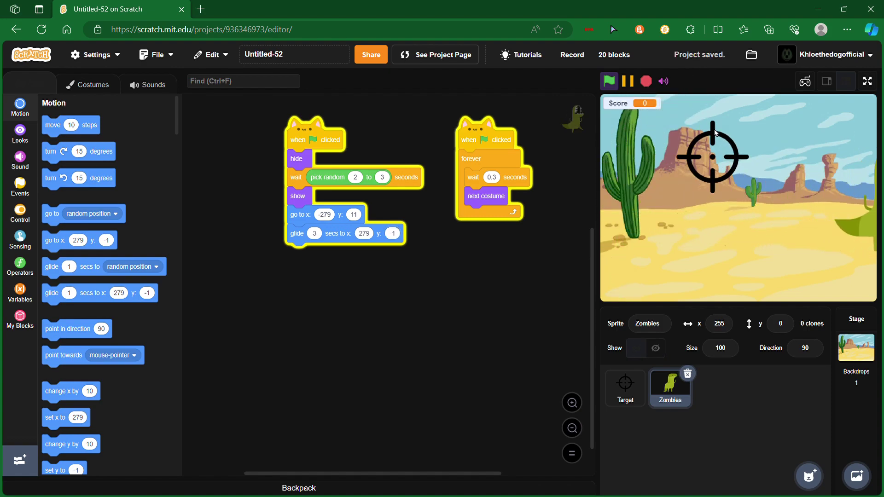
scroll(111, 311, "down", 10)
Add hide after the glide, wrap the script in forever, and test it.
mouse_move(56, 317)
left_mouse_down()
mouse_move(136, 313)
mouse_move(330, 259)
left_mouse_up()
left_click(20, 213)
mouse_move(66, 218)
left_mouse_down()
mouse_move(340, 160)
mouse_move(326, 162)
left_mouse_up()
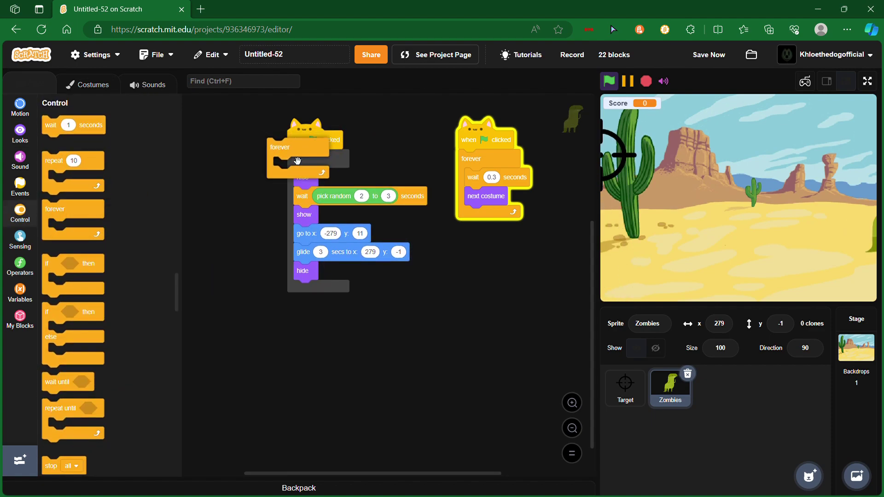
left_click(607, 80)
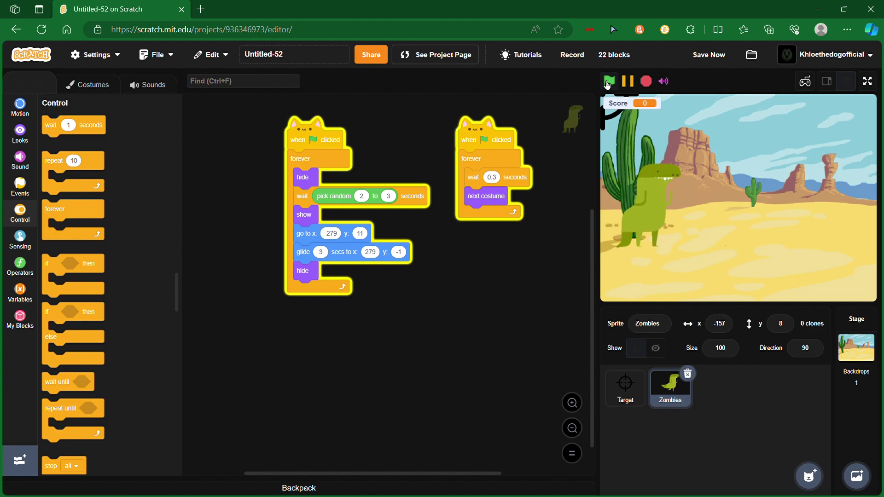
Put go to front layer after set Score to 0 in Target, then reselect Zombies.
left_click(625, 386)
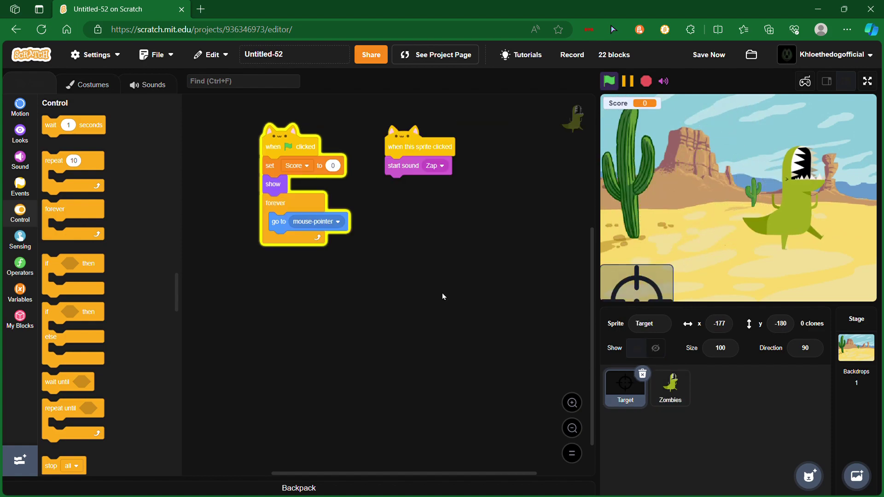
left_click(20, 133)
scroll(125, 203, "down", 2)
scroll(101, 355, "down", 2)
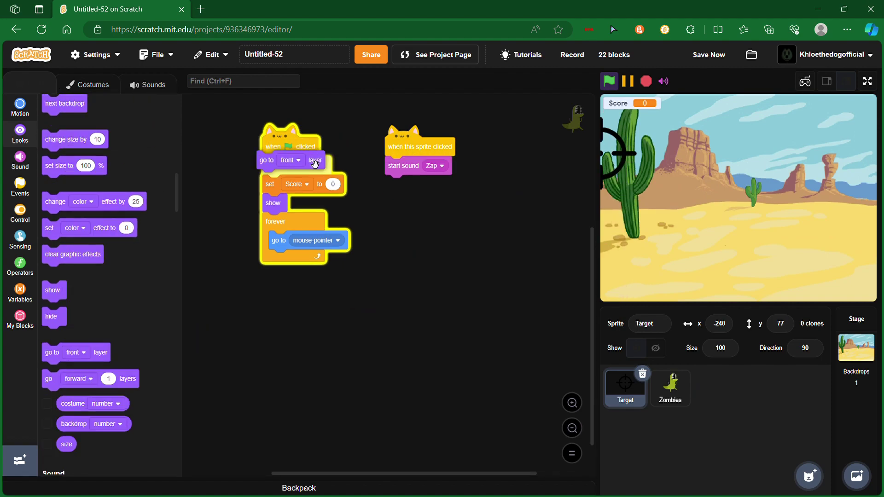
left_click_drag(101, 354, 322, 186)
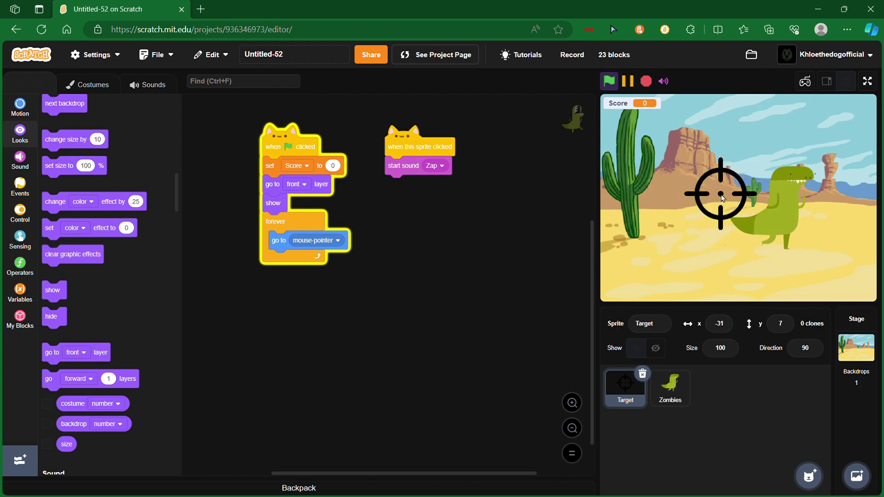
left_click(680, 398)
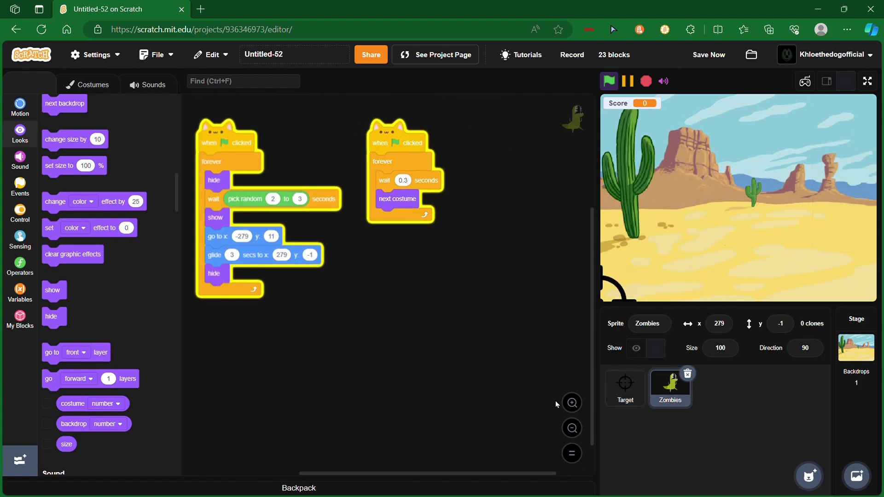
Build a new green-flag script with an if-then inside a forever loop.
left_click(572, 403)
left_click(21, 187)
left_click_drag(62, 136, 407, 294)
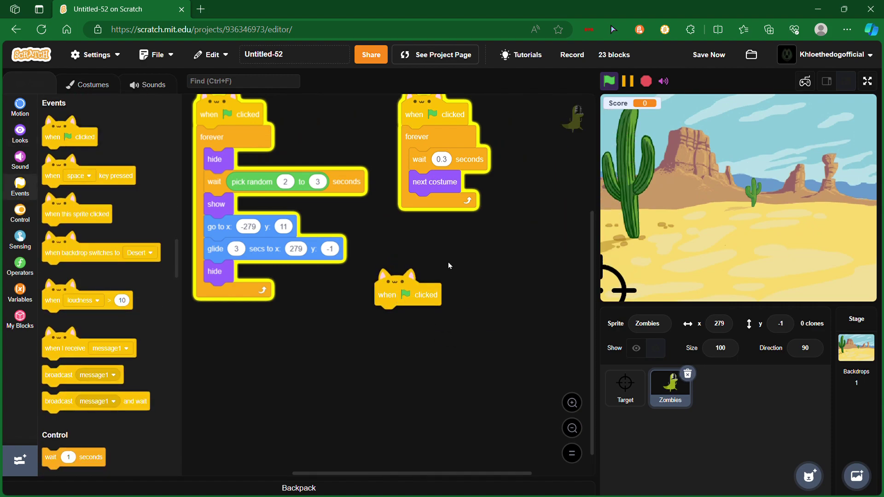
right_click(473, 242)
left_click(511, 277)
left_click(20, 213)
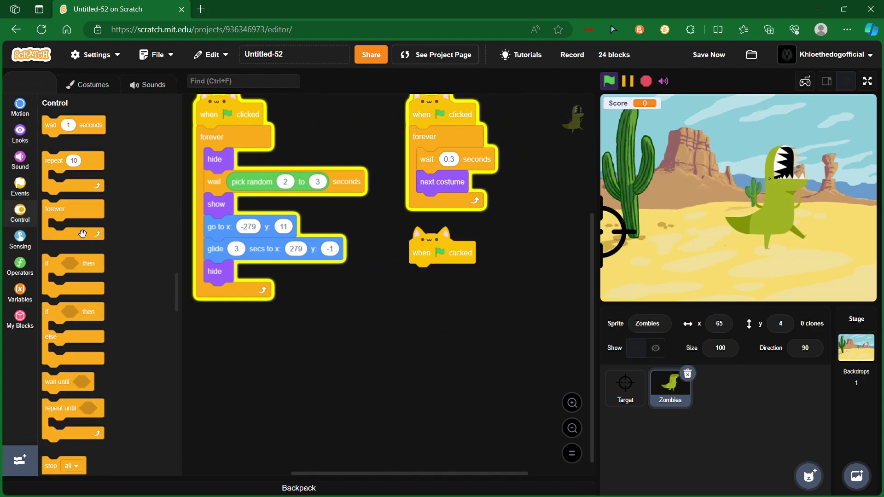
left_click_drag(82, 234, 449, 297)
left_click_drag(67, 269, 421, 298)
Set the if condition to touching mouse-pointer and mouse down.
left_click(572, 403)
left_click(20, 266)
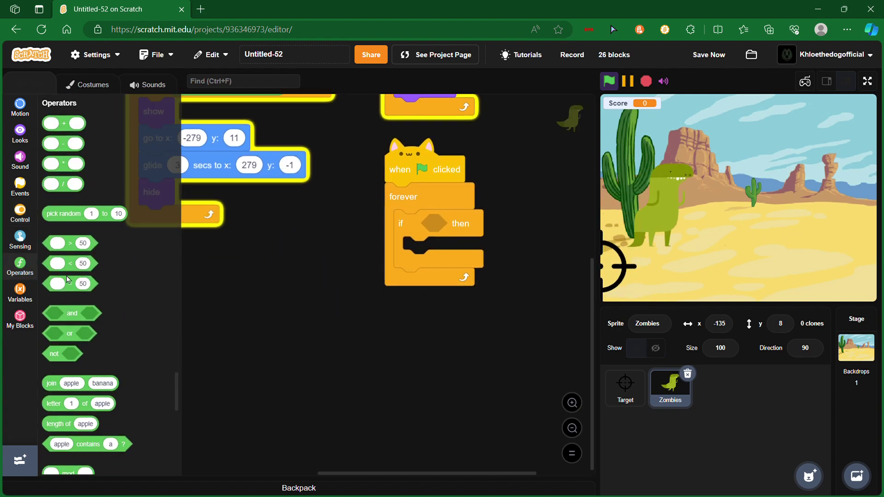
left_click_drag(55, 312, 436, 223)
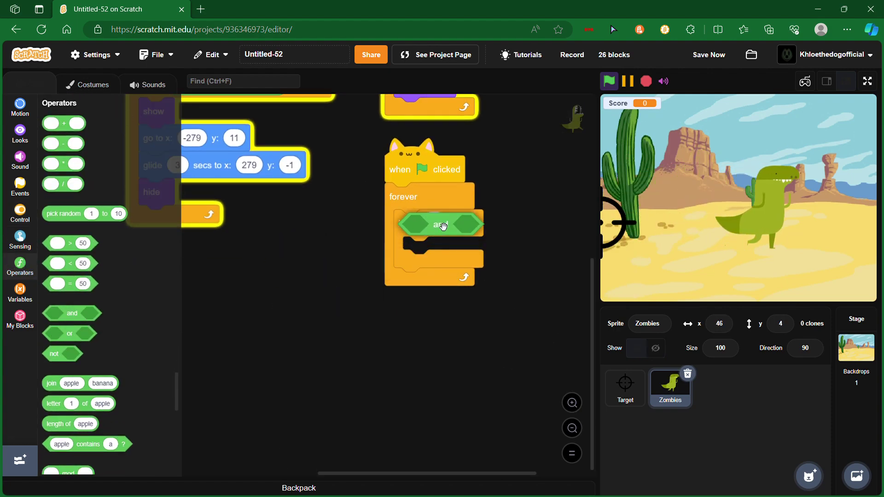
left_click(19, 237)
left_click_drag(62, 123, 472, 236)
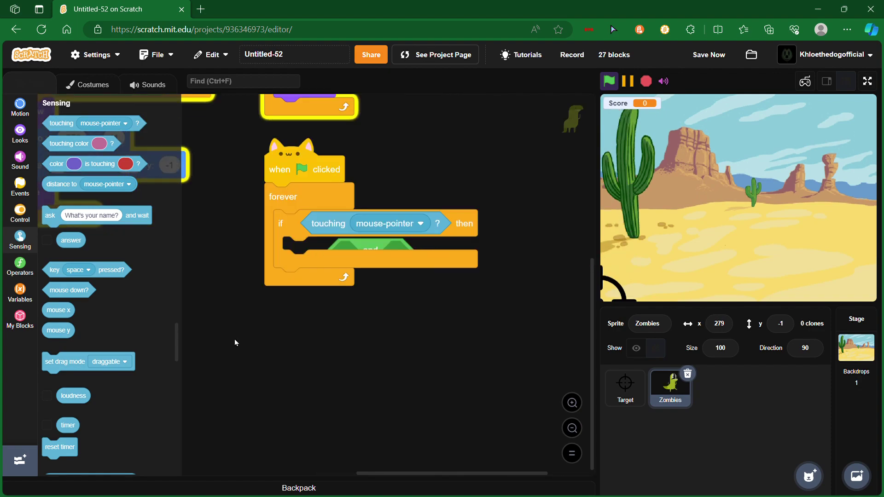
left_click_drag(80, 290, 194, 282)
left_click_drag(359, 245, 329, 223)
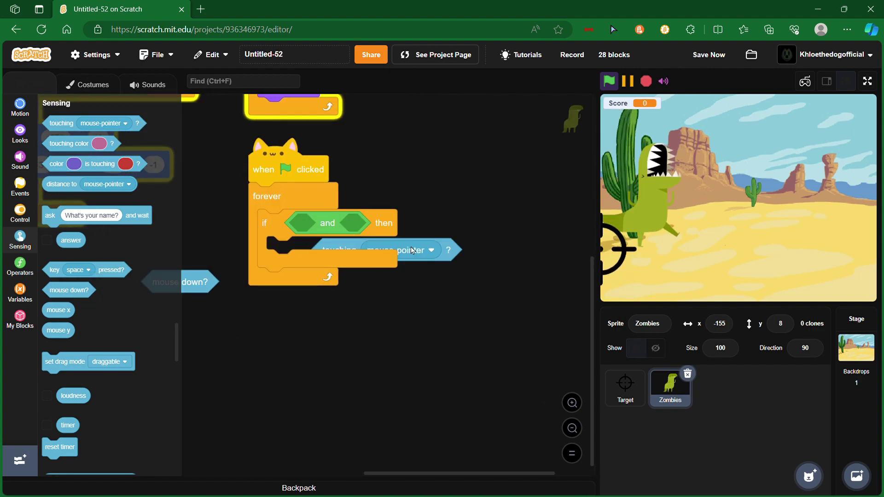
left_click_drag(413, 250, 373, 233)
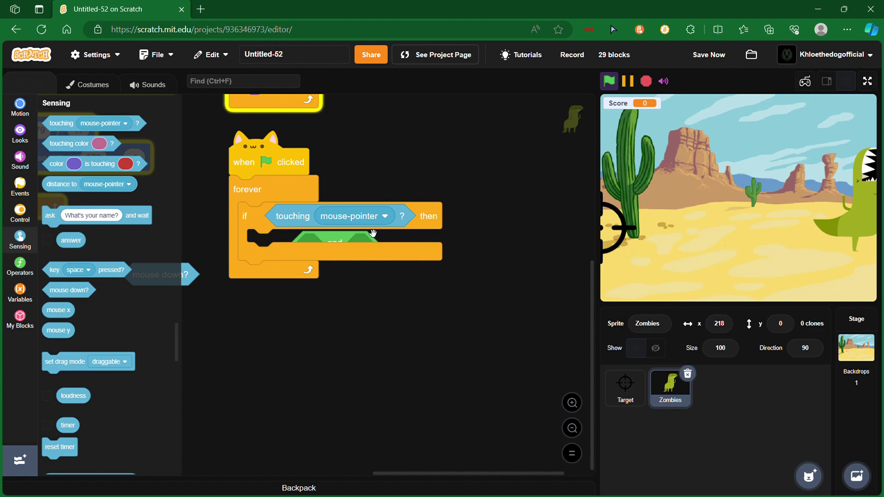
mouse_move(373, 234)
left_mouse_down()
mouse_move(319, 226)
mouse_move(312, 216)
left_mouse_up()
left_click_drag(413, 273, 297, 219)
left_click_drag(91, 290, 525, 219)
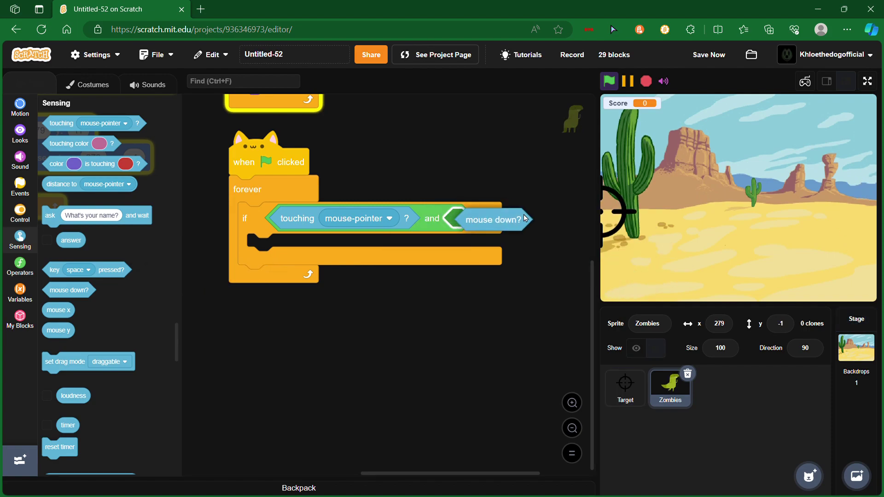
scroll(523, 352, "left", 3)
Put hide and change Score by 1 inside the if.
left_click(20, 132)
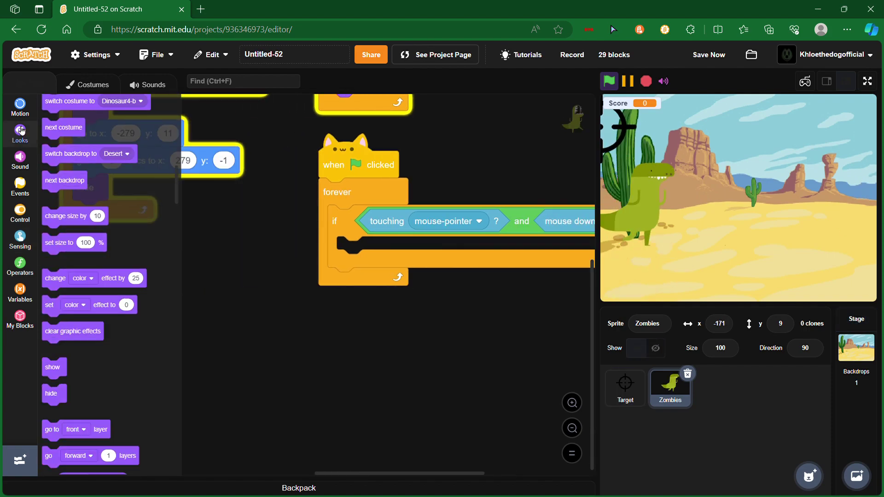
scroll(90, 276, "down", 3)
left_click_drag(51, 237, 346, 251)
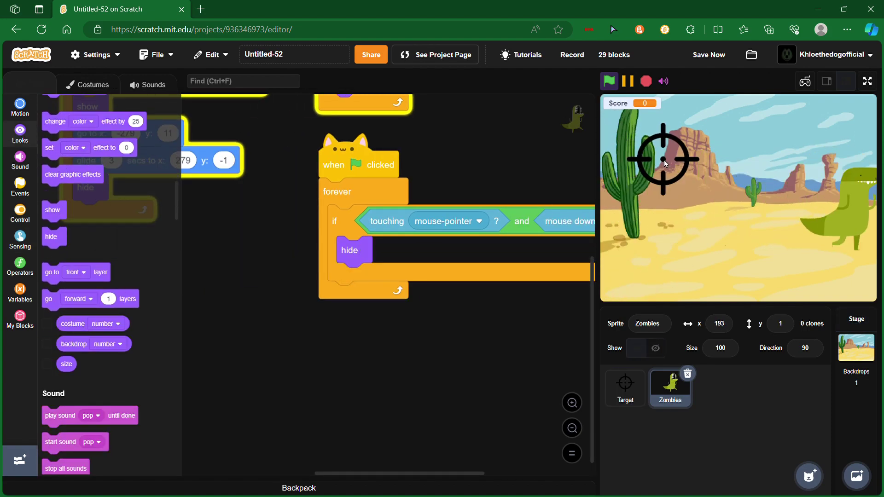
left_click(21, 291)
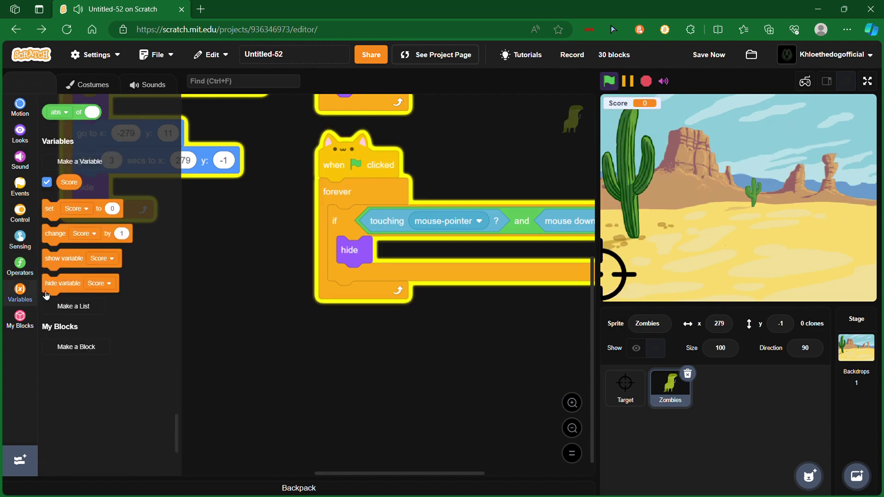
mouse_move(55, 196)
left_mouse_down()
mouse_move(372, 271)
mouse_move(367, 276)
left_mouse_up()
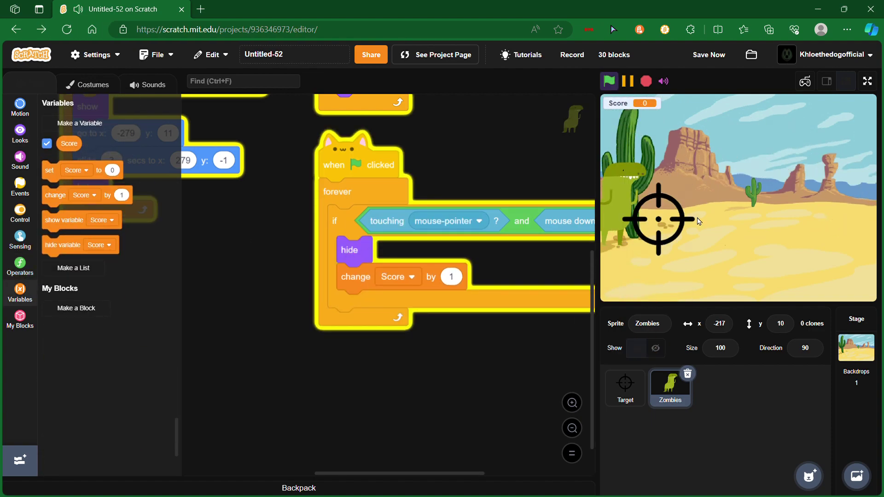
left_click(681, 208)
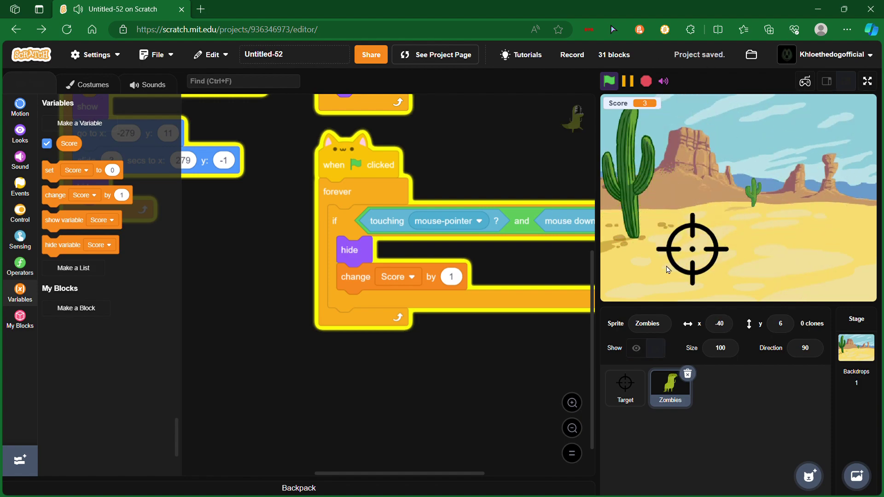
scroll(532, 376, "down", 2)
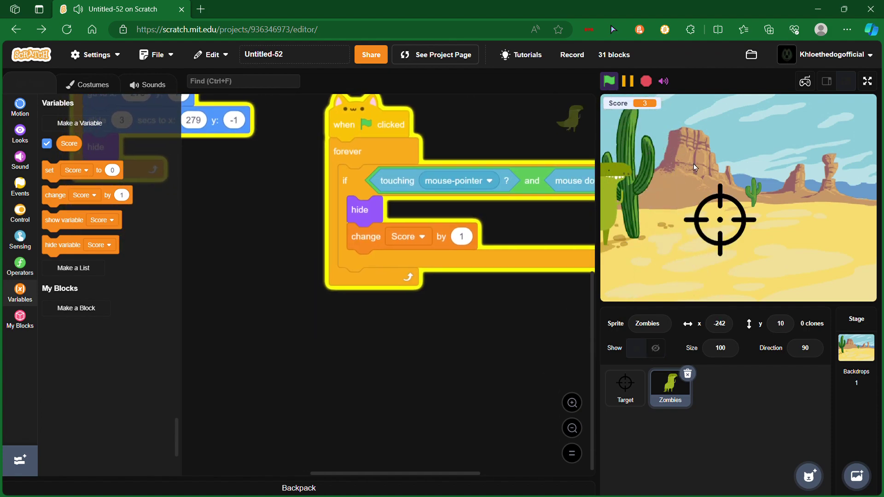
left_click(21, 199)
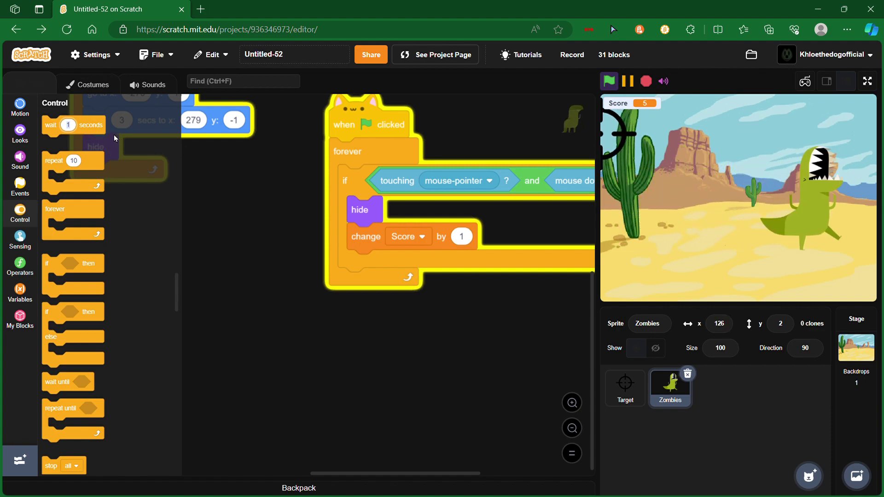
type("0")
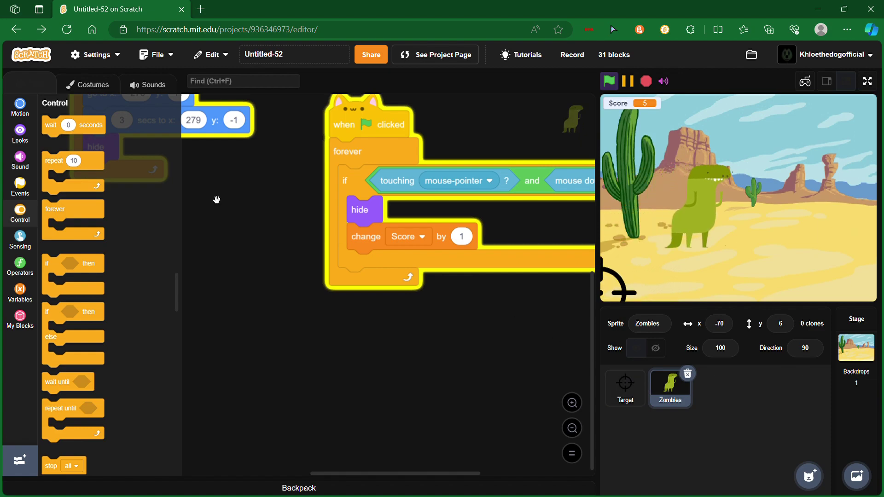
Place wait 0 seconds after change Score by 1, discarding a stray copy.
mouse_move(97, 135)
left_mouse_down()
mouse_move(244, 300)
mouse_move(178, 223)
mouse_move(141, 201)
left_mouse_up()
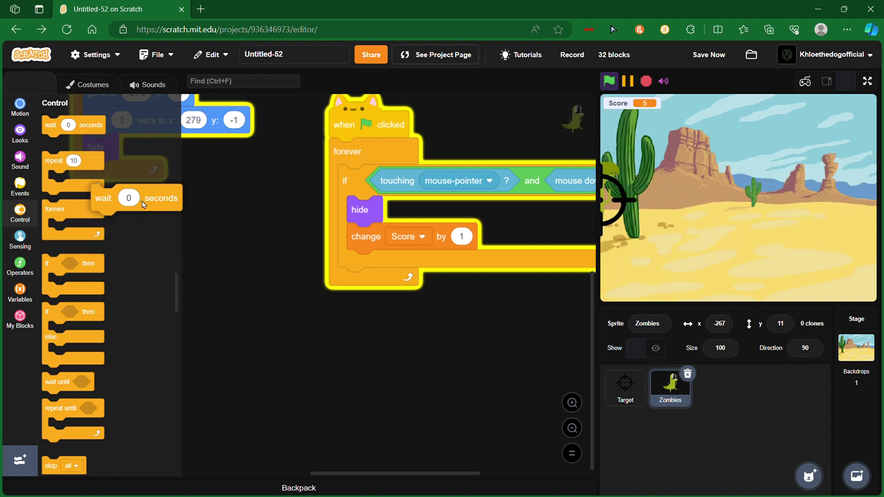
mouse_move(141, 201)
left_mouse_down()
mouse_move(400, 277)
mouse_move(483, 238)
left_mouse_up()
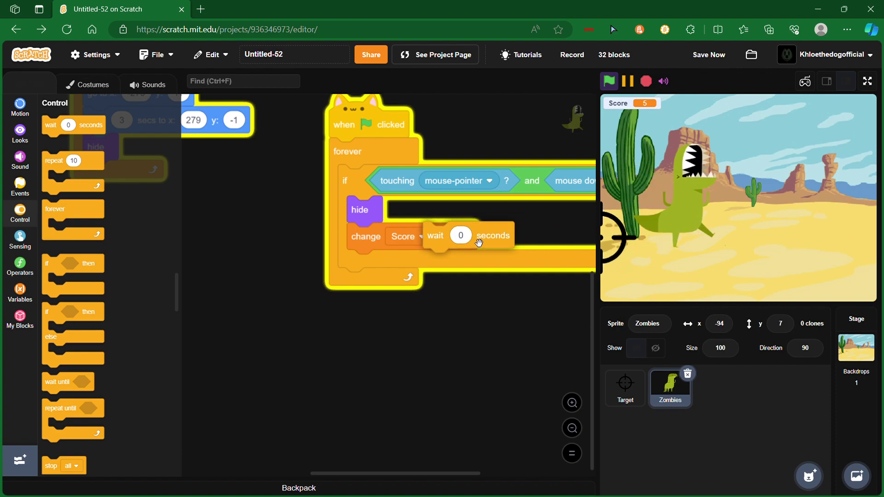
left_click_drag(483, 239, 310, 160)
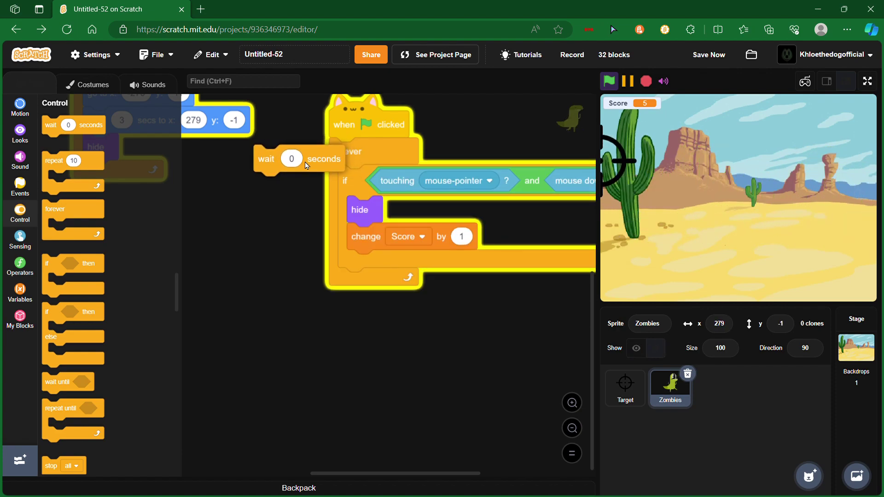
left_click_drag(304, 162, 158, 185)
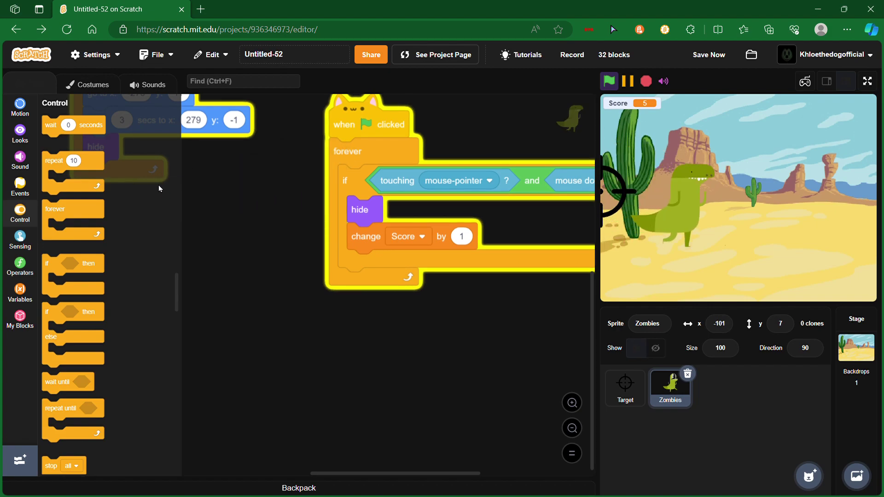
left_click_drag(90, 125, 415, 278)
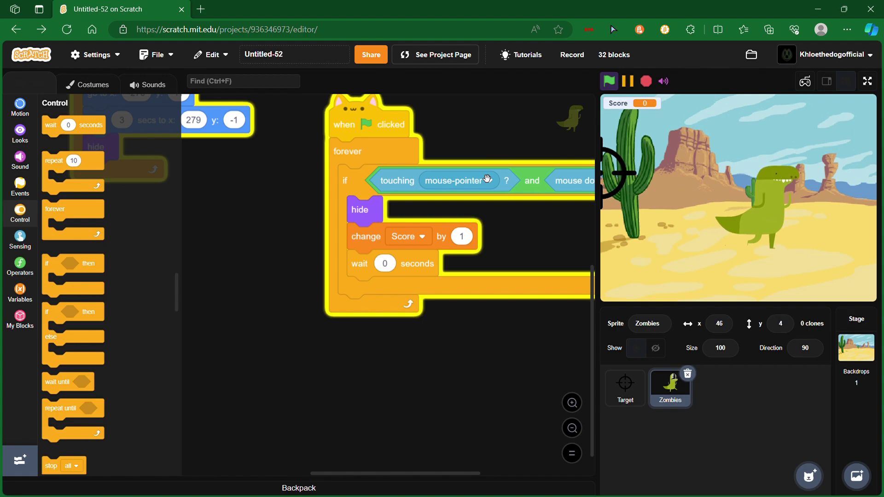
Shoot the zombie three times to confirm Score rises.
left_click(827, 200)
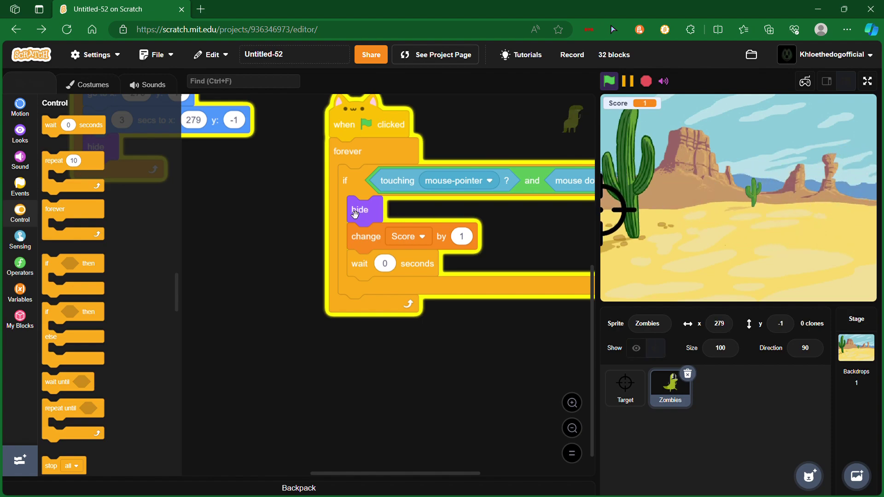
left_click(712, 193)
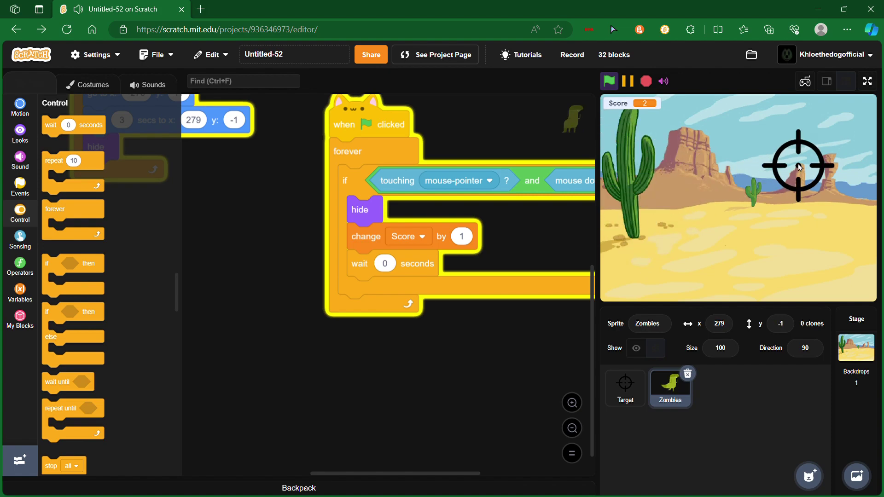
left_click(680, 202)
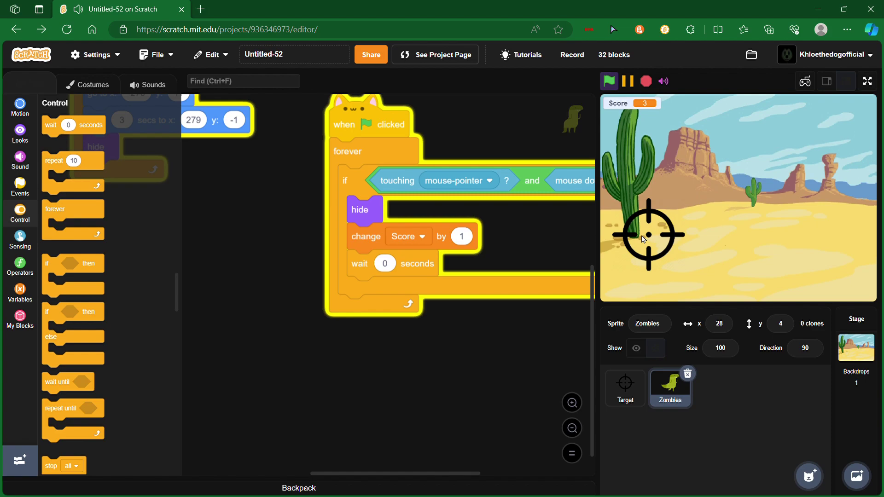
left_click_drag(411, 356, 517, 466)
Nudge the click-scoring script slightly down in the workspace.
right_click(377, 321)
key("Escape")
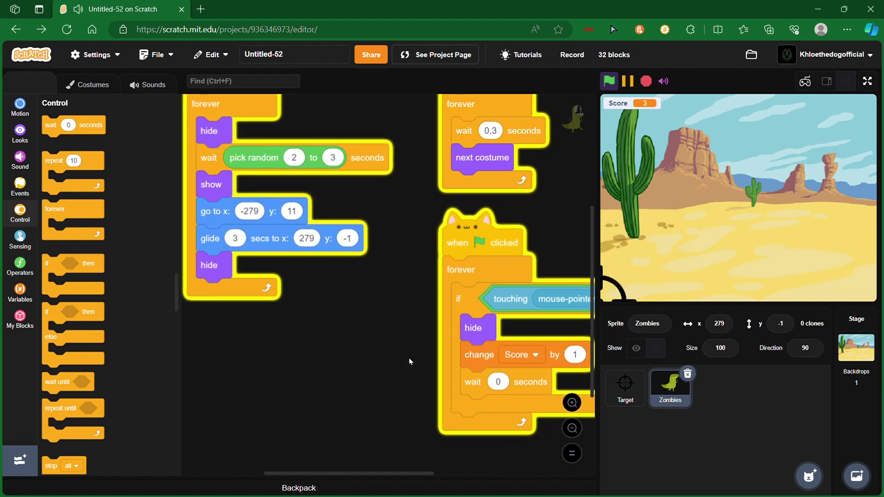
left_click_drag(475, 241, 474, 264)
right_click(443, 237)
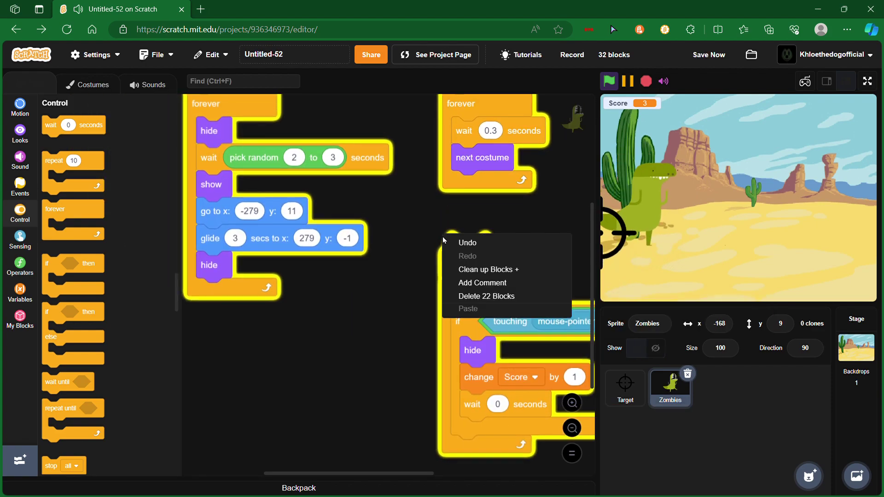
left_click(468, 243)
Save the project and bring up the Zombies sprite's costumes.
left_click(704, 56)
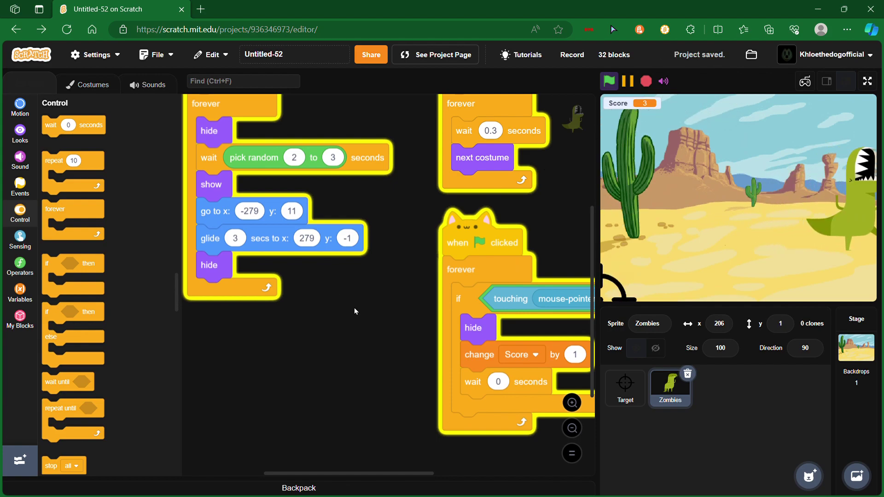
scroll(360, 336, "left", 5)
left_click(20, 131)
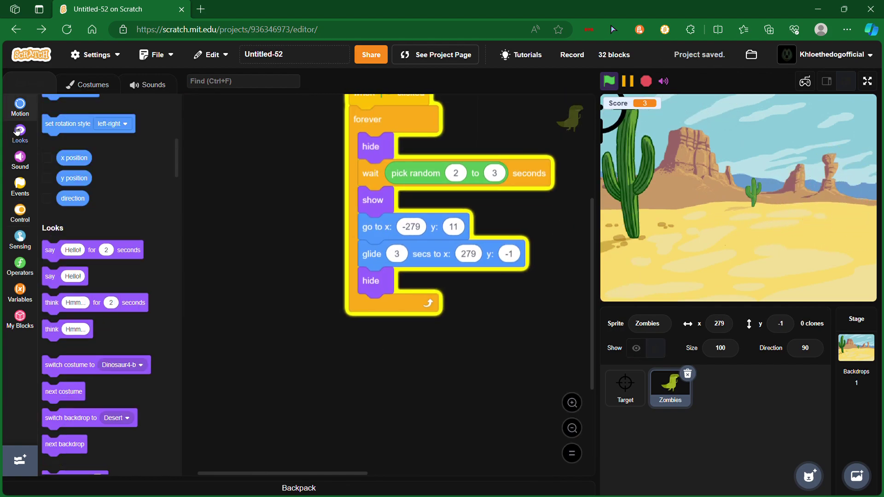
left_click(83, 84)
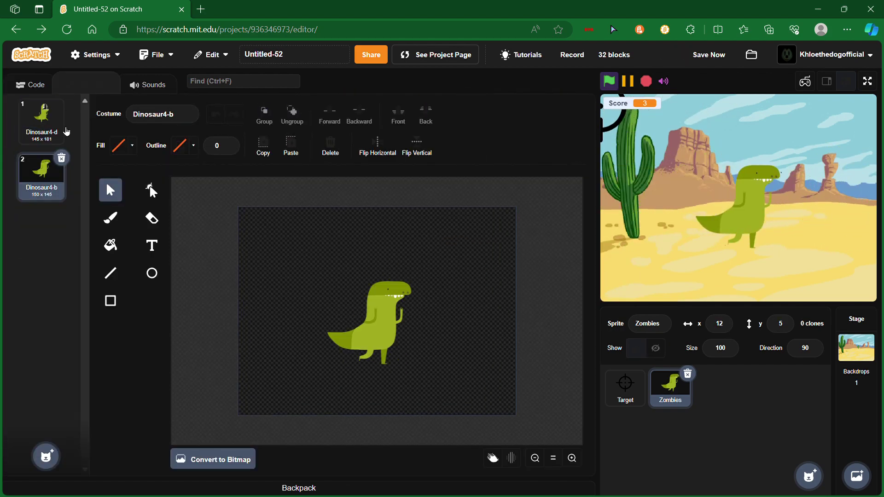
Delete the second dinosaur costume, add Frank-d from the library, and select Dinosaur4-d.
left_click(63, 158)
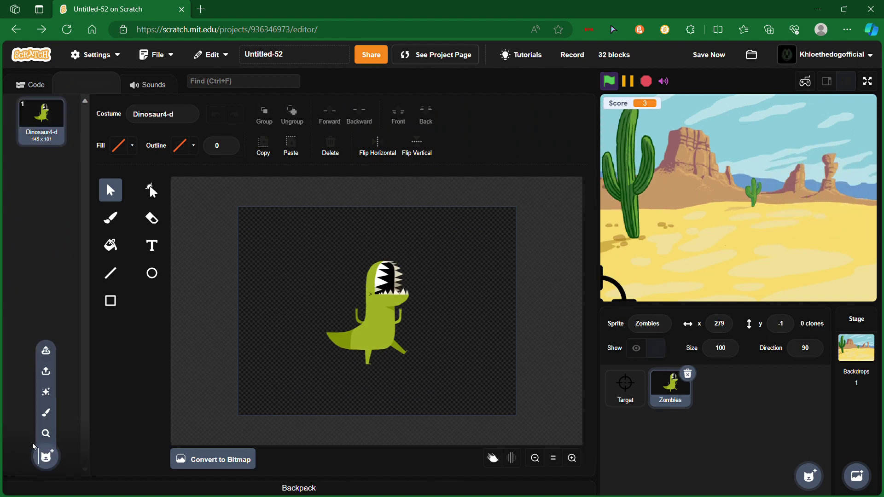
left_click(46, 456)
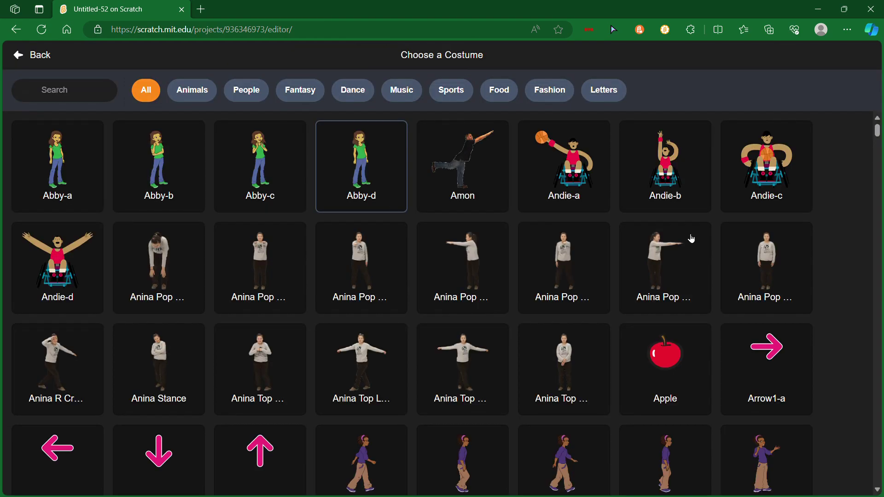
scroll(269, 176, "down", 3)
scroll(309, 147, "down", 4)
scroll(310, 143, "down", 3)
scroll(311, 147, "down", 2)
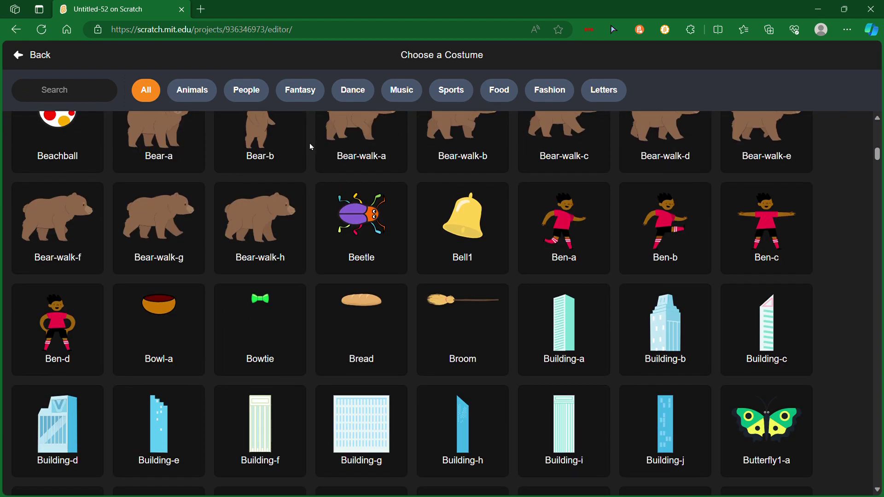
key("Escape")
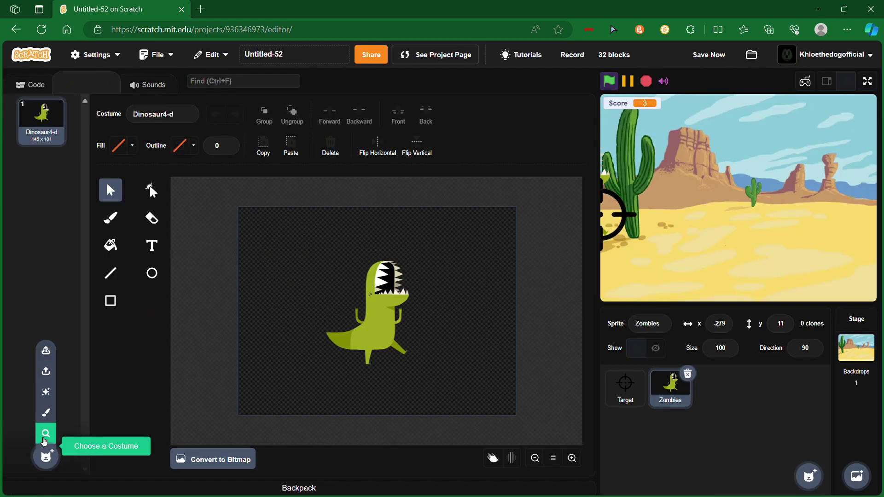
left_click(44, 436)
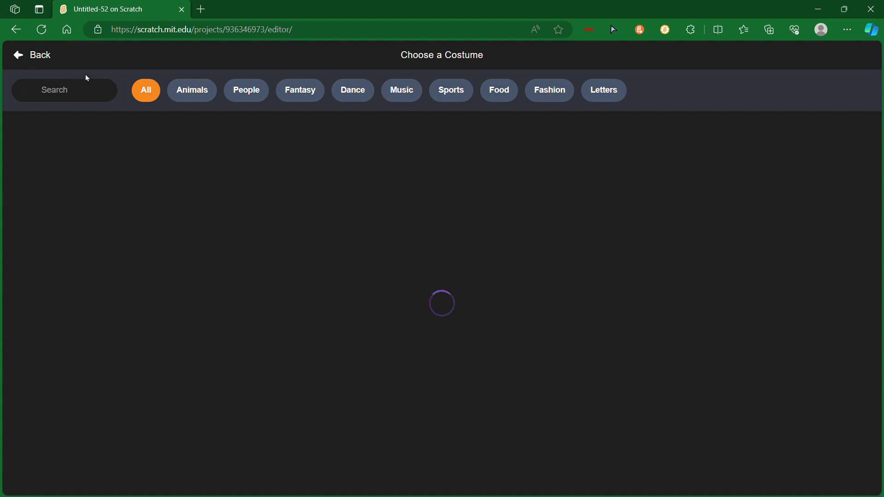
scroll(483, 270, "down", 3)
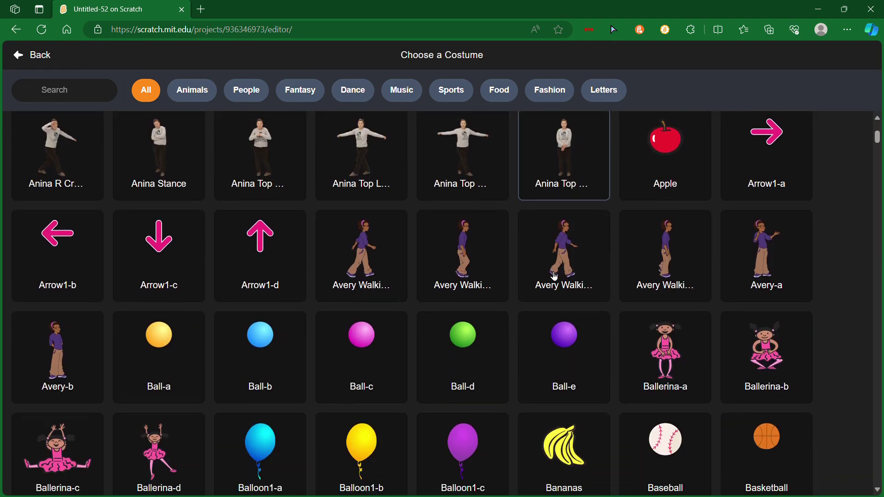
scroll(556, 277, "down", 3)
scroll(556, 277, "down", 3)
scroll(538, 276, "down", 2)
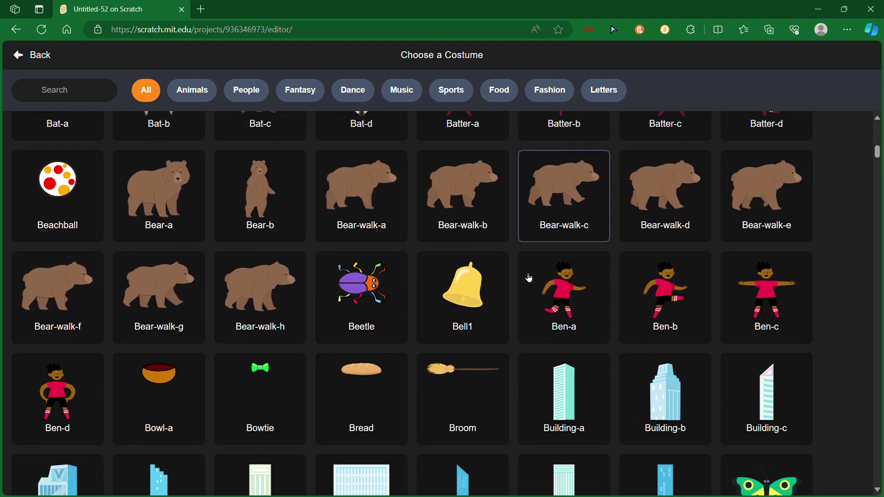
scroll(526, 280, "down", 3)
scroll(509, 286, "down", 3)
scroll(504, 273, "down", 3)
scroll(503, 267, "down", 3)
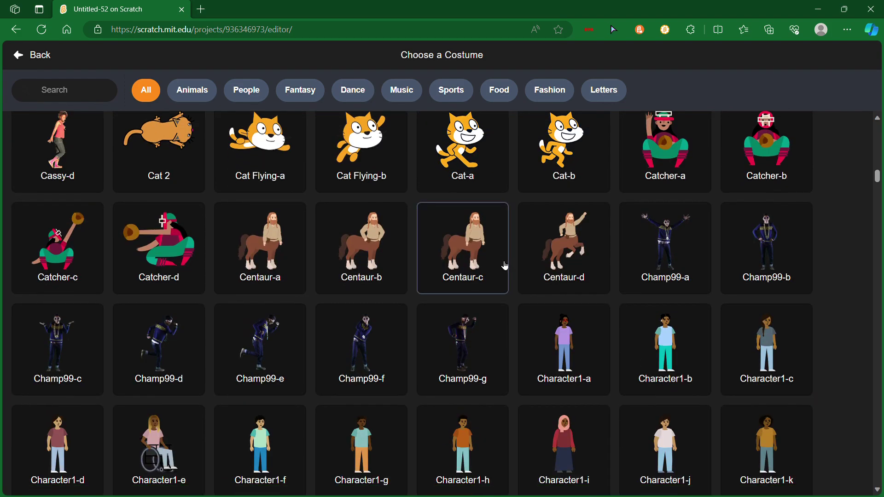
scroll(503, 265, "down", 2)
scroll(502, 259, "down", 3)
scroll(499, 258, "down", 2)
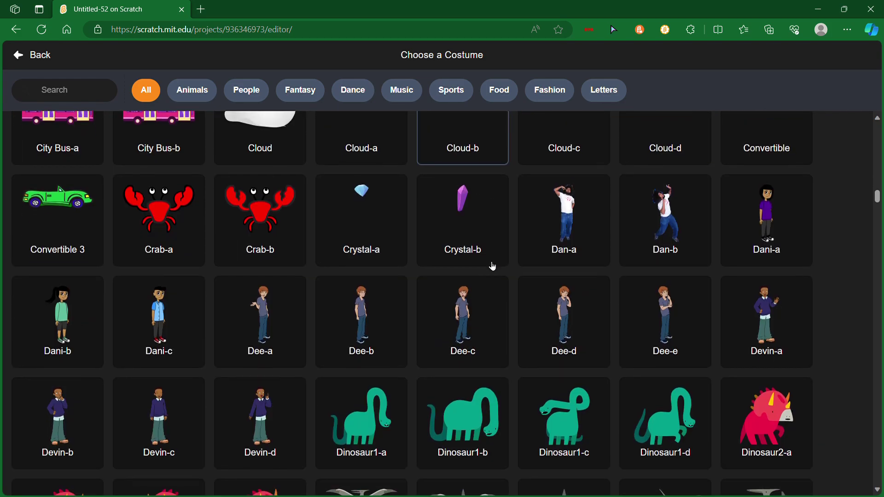
scroll(493, 266, "down", 3)
scroll(494, 262, "down", 1)
scroll(489, 265, "down", 3)
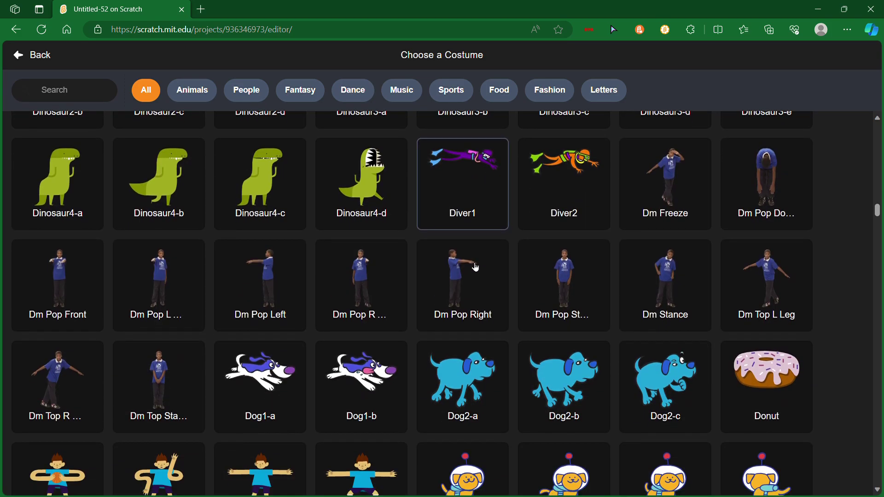
scroll(470, 270, "down", 3)
scroll(468, 268, "down", 1)
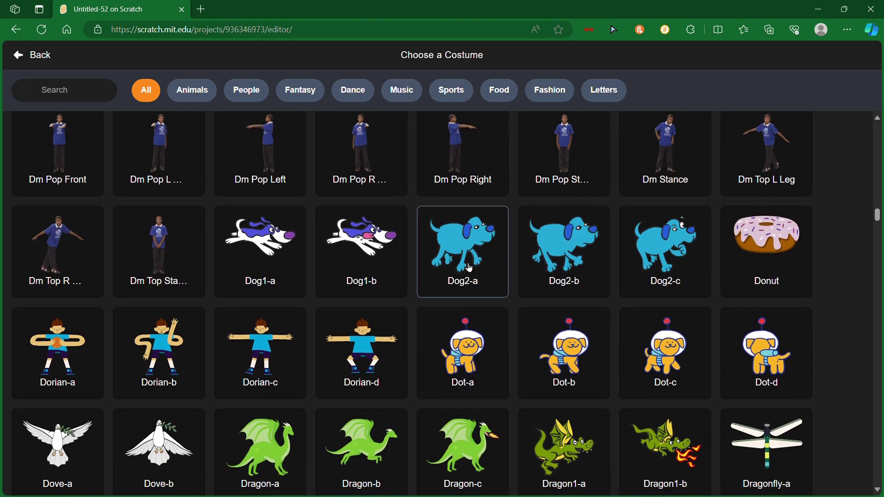
scroll(469, 267, "down", 3)
scroll(461, 262, "down", 1)
scroll(460, 262, "down", 1)
scroll(461, 262, "down", 1)
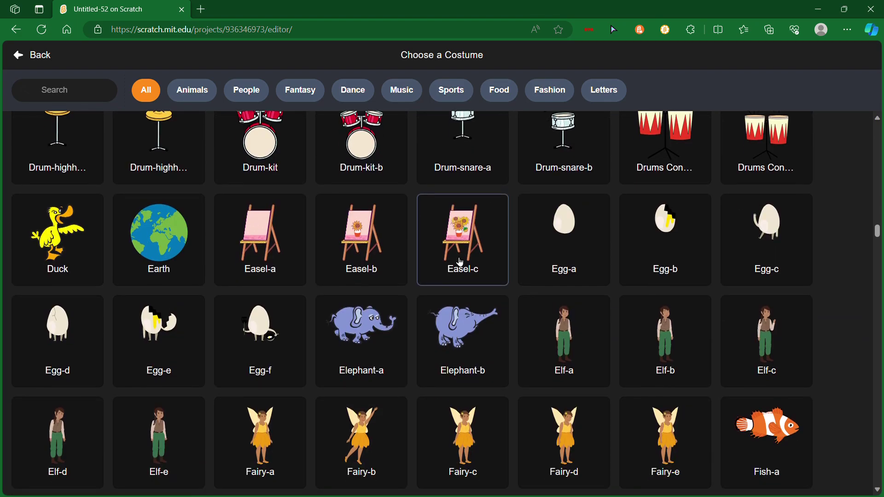
scroll(459, 261, "down", 1)
scroll(452, 260, "down", 1)
scroll(453, 263, "down", 1)
scroll(452, 262, "down", 1)
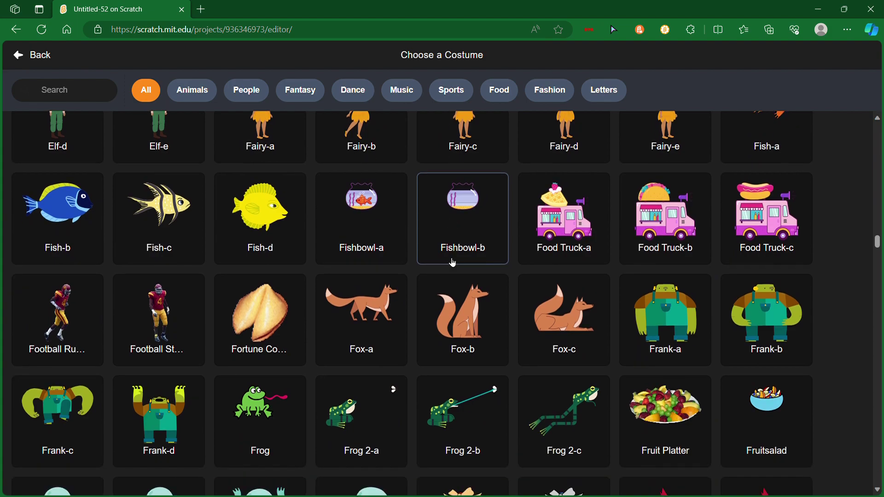
scroll(453, 262, "down", 1)
left_click(185, 347)
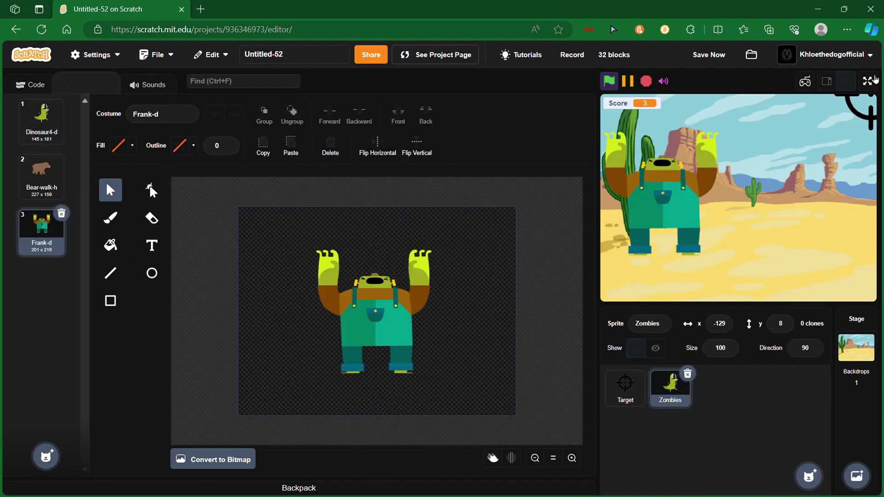
left_click(57, 126)
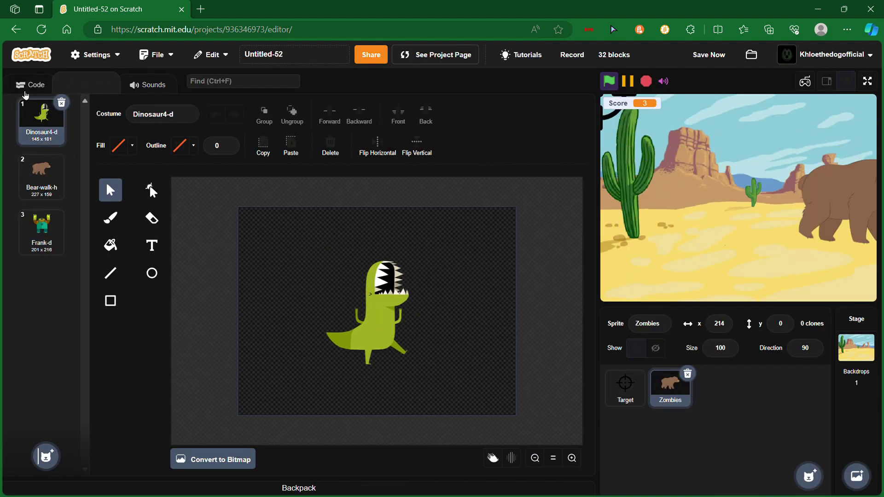
Delete the leftover top script in the Zombies sprite and clean up the blocks.
left_click(31, 85)
scroll(212, 417, "right", 3)
scroll(327, 160, "right", 3)
left_click_drag(326, 160, 9, 160)
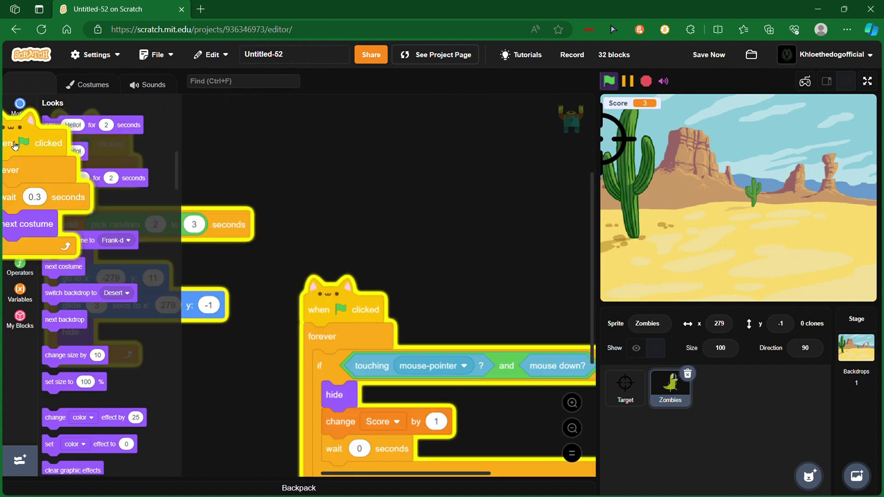
right_click(420, 190)
left_click(456, 224)
scroll(285, 272, "left", 3)
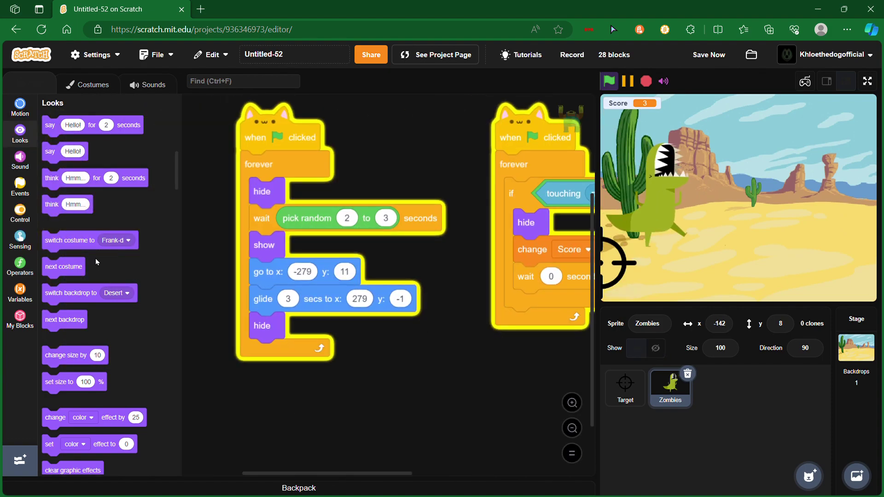
Add 'switch costume to' a duplicated 'pick random 1 to 3' after the wait, and save.
left_click_drag(62, 240, 273, 246)
right_click(314, 219)
left_click(332, 226)
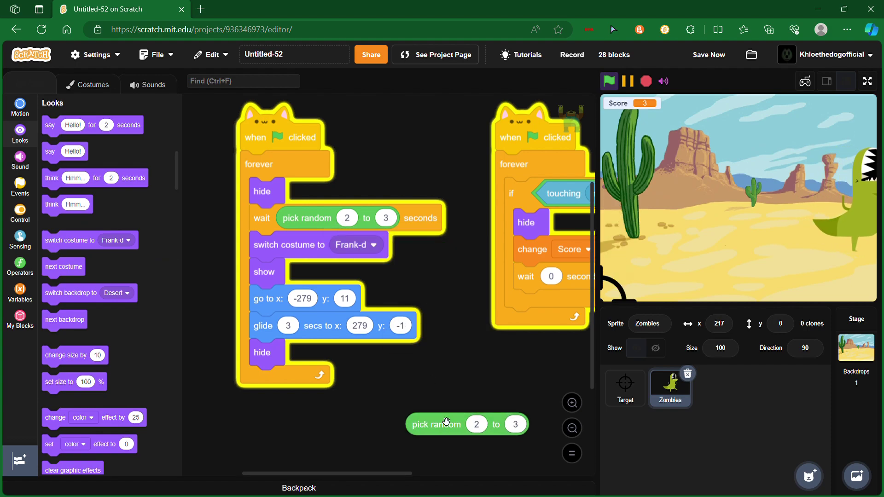
left_click(486, 434)
type("1")
left_click_drag(469, 429, 391, 248)
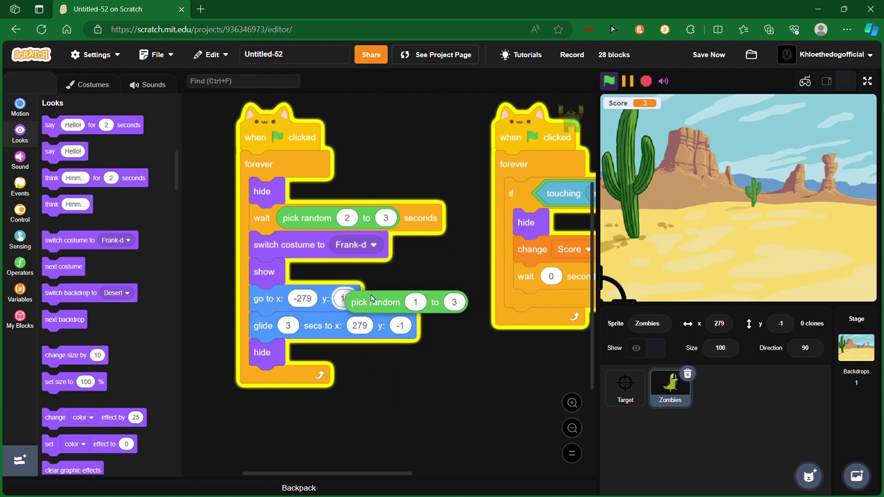
left_click(701, 55)
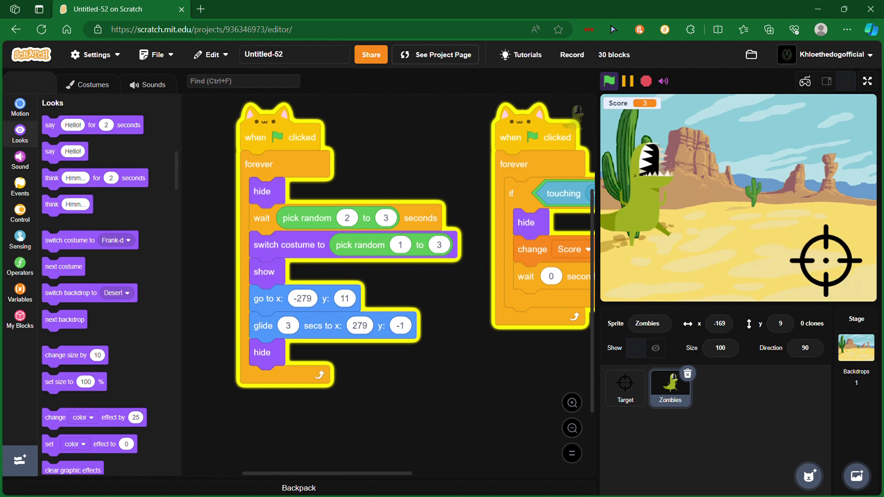
Test the hit script by shooting gliding zombies while viewing the Zombies sprite's scripts.
left_click(793, 196)
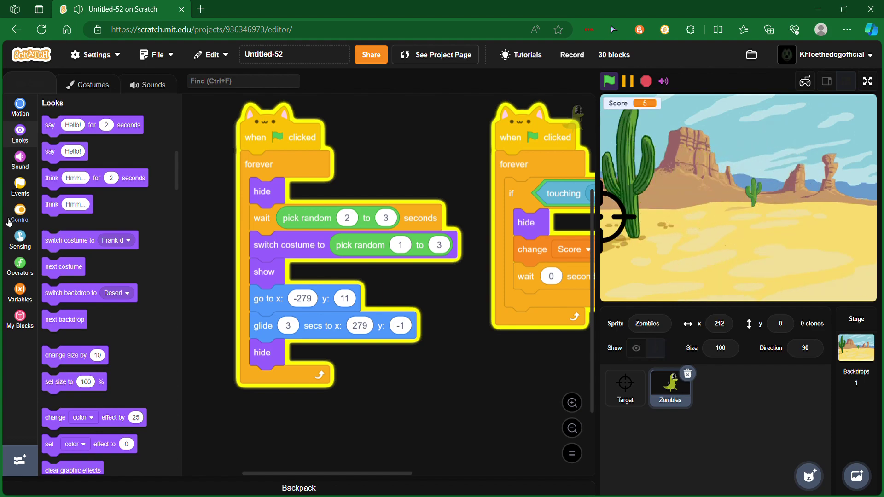
mouse_move(441, 408)
left_mouse_down()
mouse_move(278, 381)
mouse_move(295, 390)
left_mouse_up()
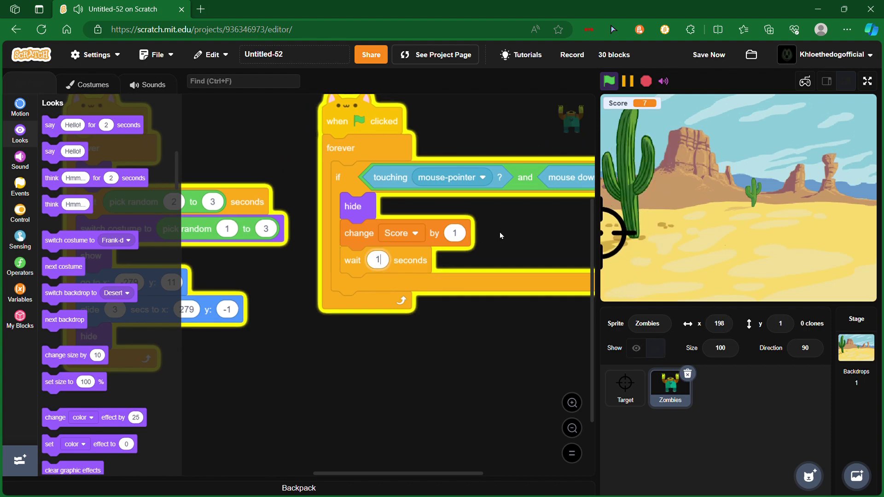
type("1")
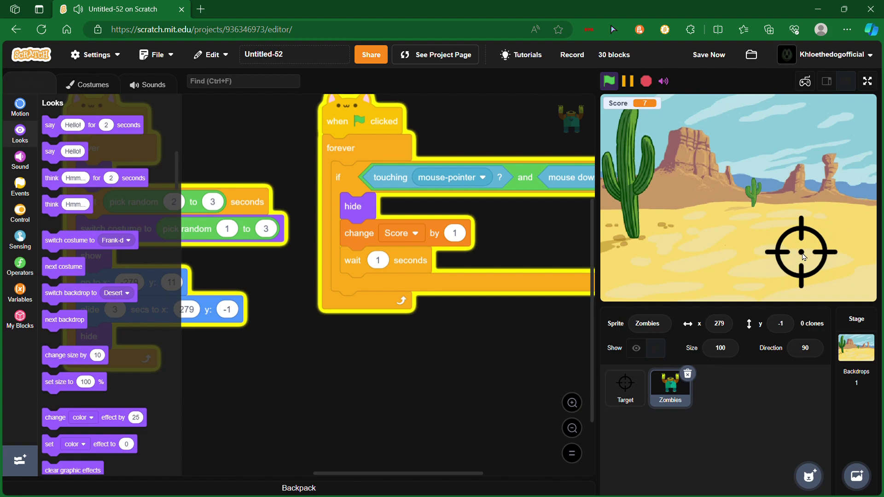
left_click(657, 204)
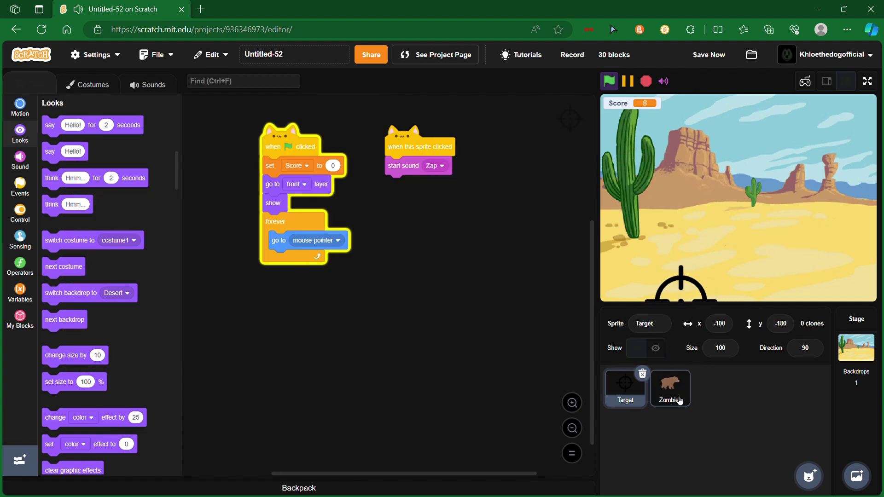
left_click(679, 401)
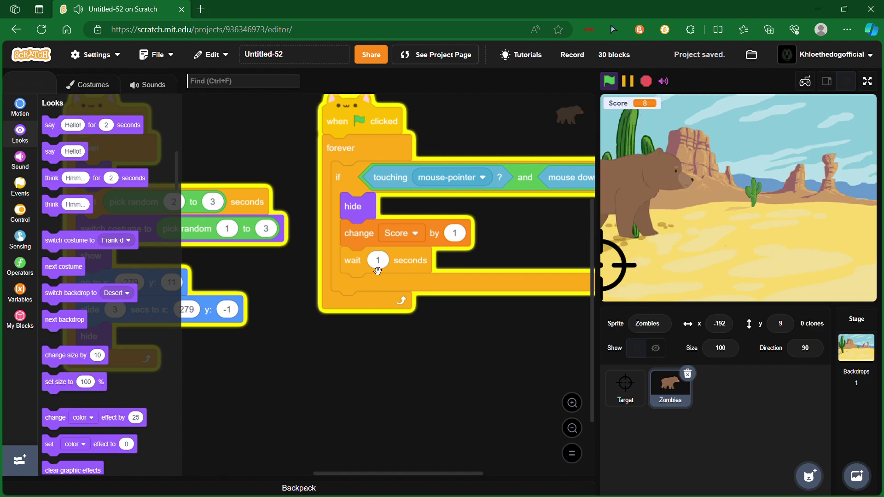
left_click(685, 197)
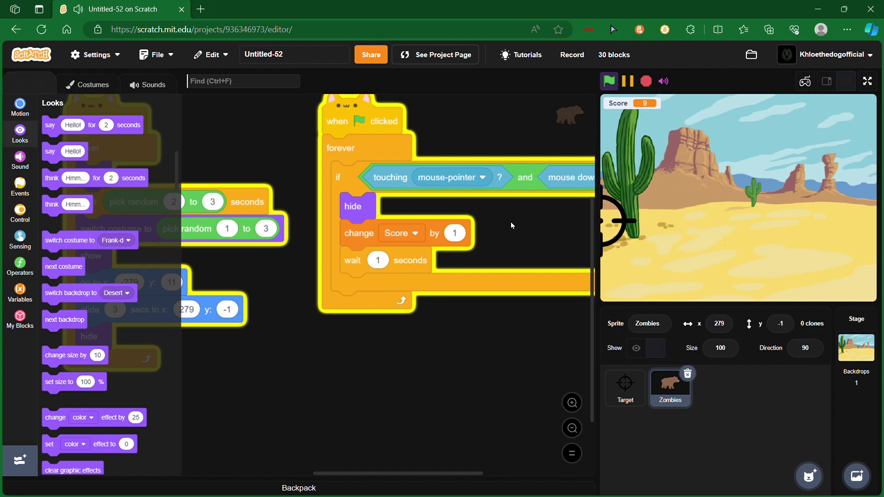
scroll(511, 222, "up", 3)
scroll(509, 299, "down", 3)
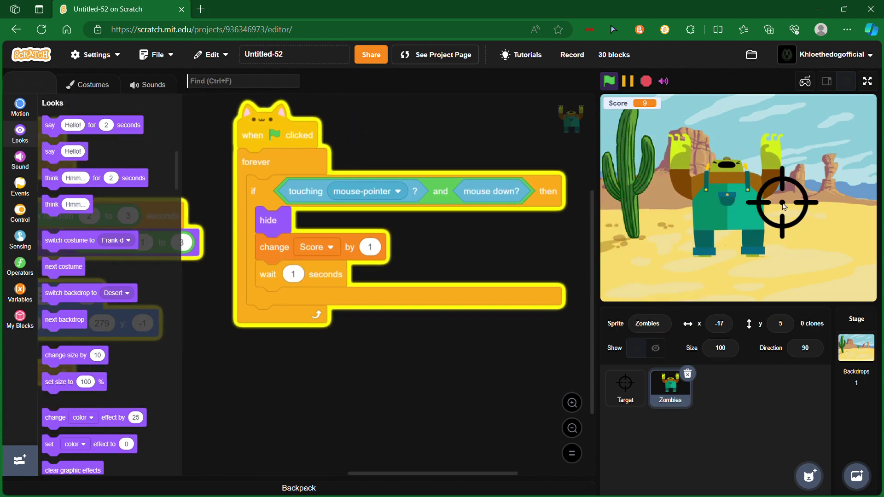
Shoot a zombie, then flip between the Target and Zombies sprites' scripts.
left_click(781, 200)
left_click(622, 400)
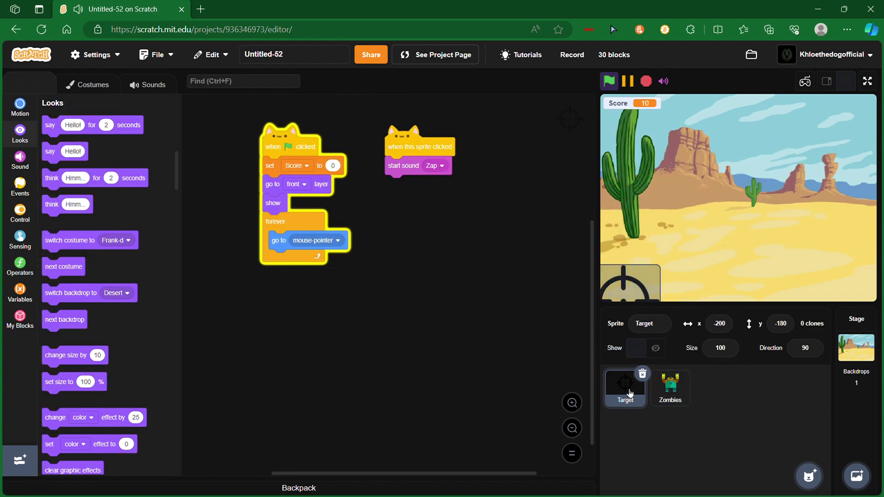
left_click(667, 391)
left_click(622, 393)
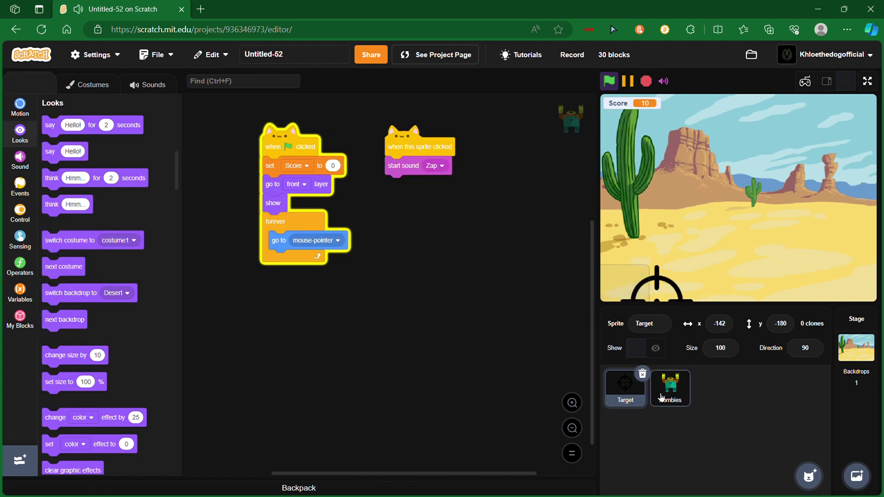
left_click(667, 391)
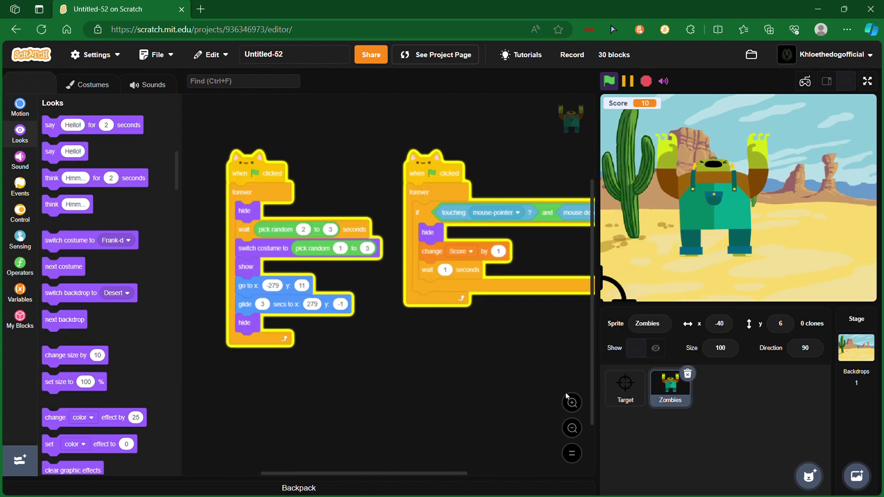
left_click(624, 388)
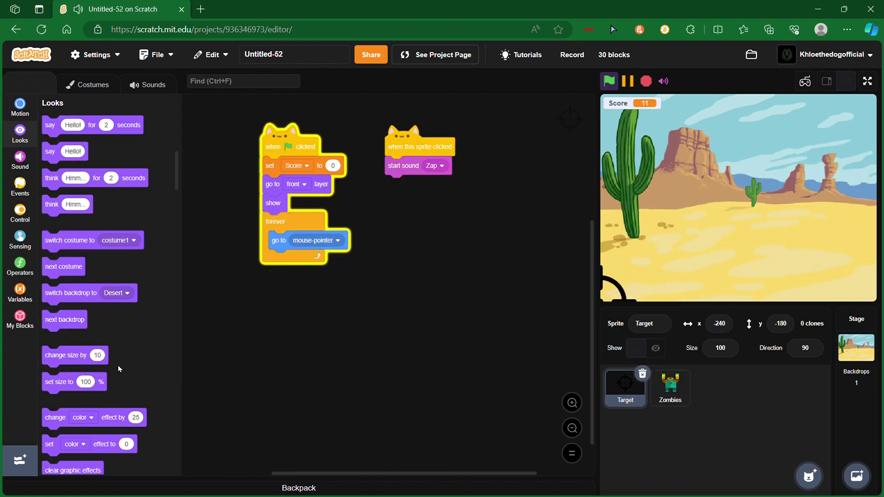
left_click(20, 185)
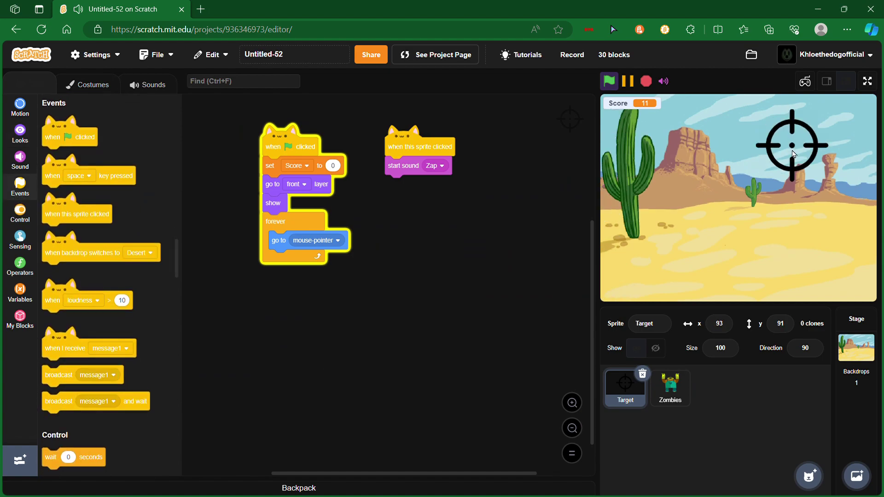
Keep shooting zombies, including bears and a dinosaur, while browsing block categories.
left_click(650, 192)
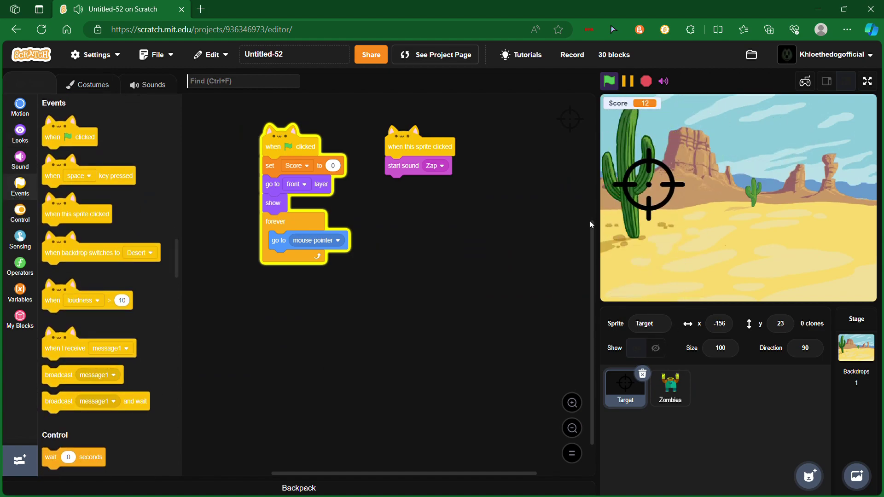
left_click(19, 291)
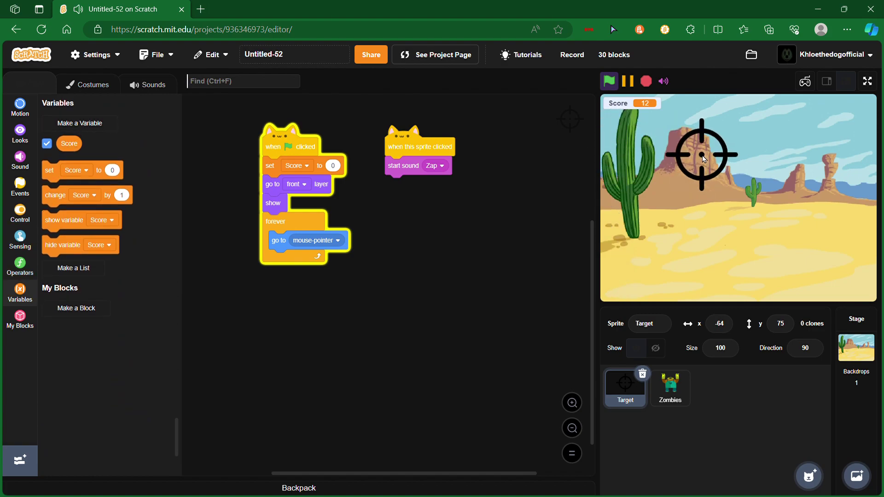
left_click(667, 187)
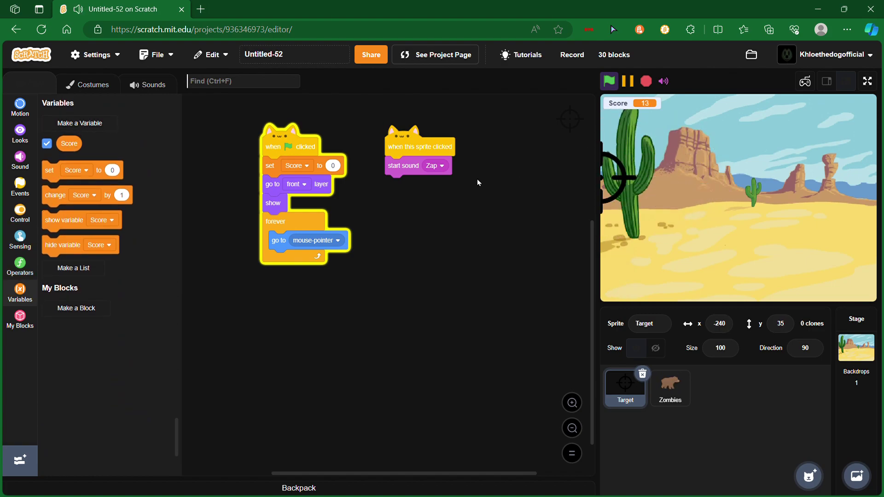
left_click(20, 212)
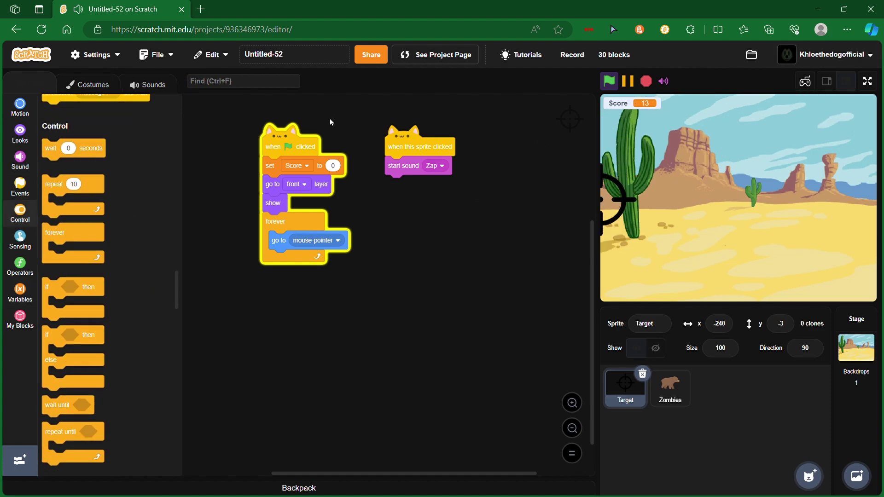
left_click(16, 181)
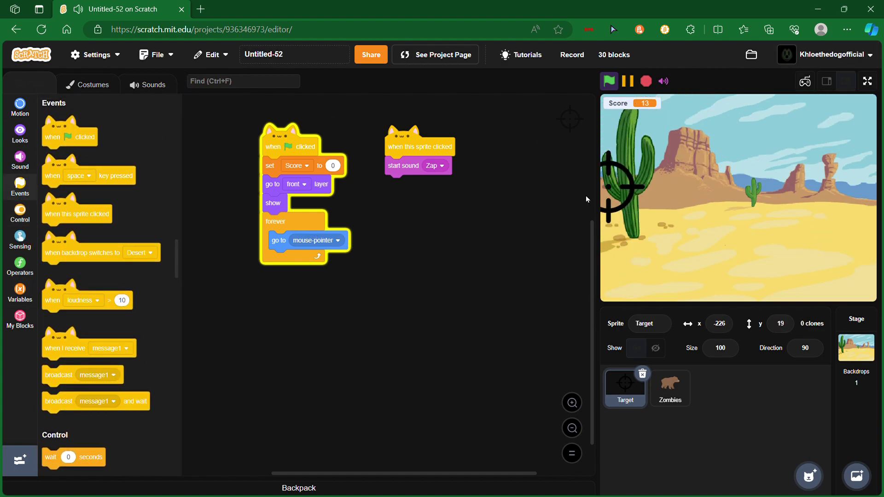
left_click(676, 213)
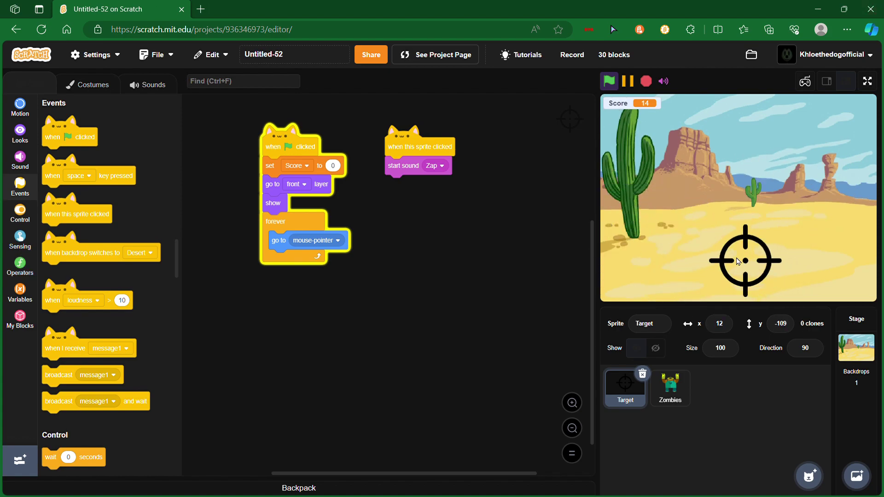
left_click(659, 183)
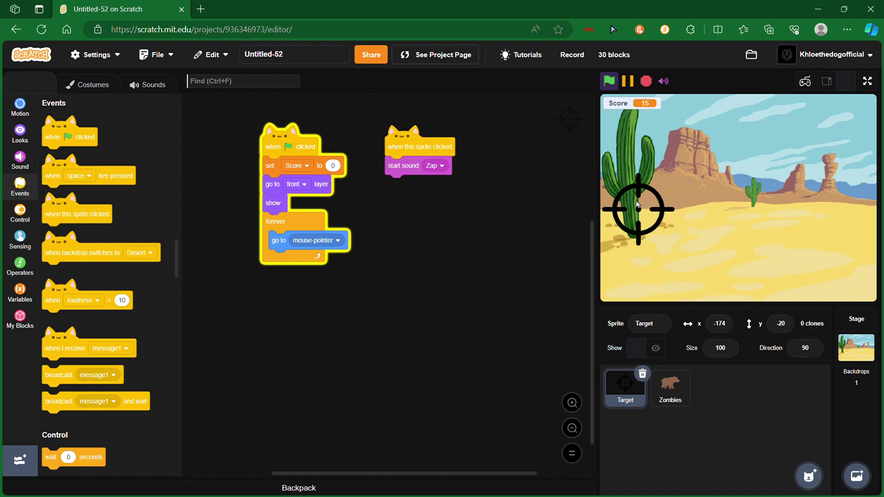
left_click(728, 188)
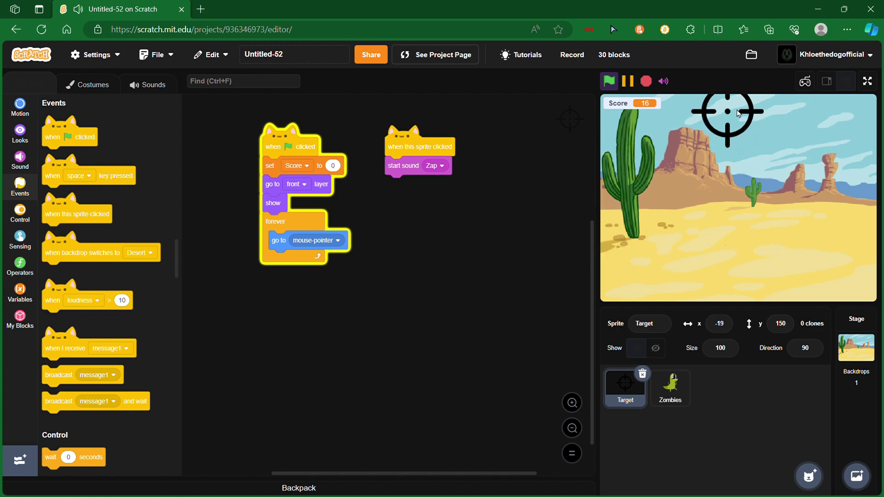
left_click(625, 197)
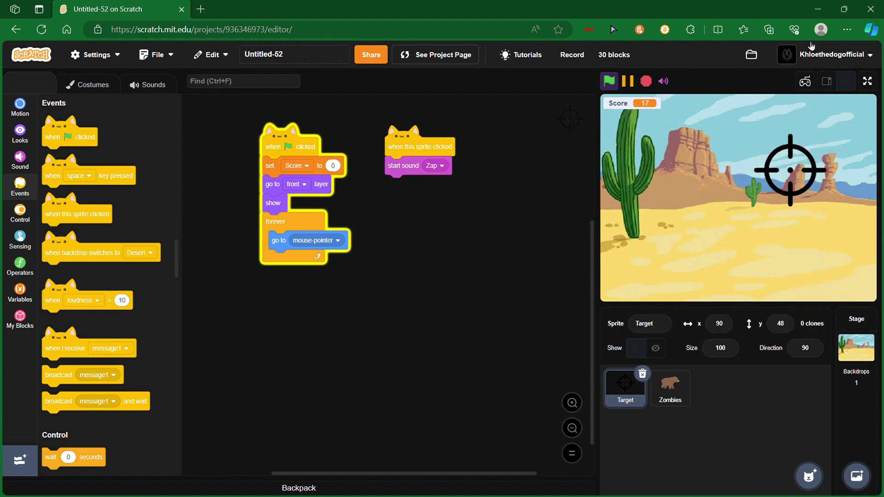
left_click(726, 220)
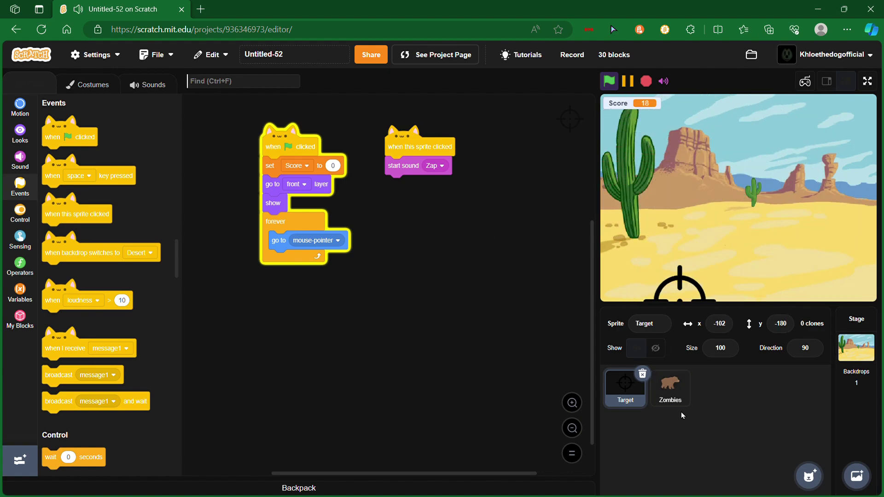
Show the Zombies sprite's scripts, browse block categories, and shoot the dinosaur zombie.
left_click(671, 388)
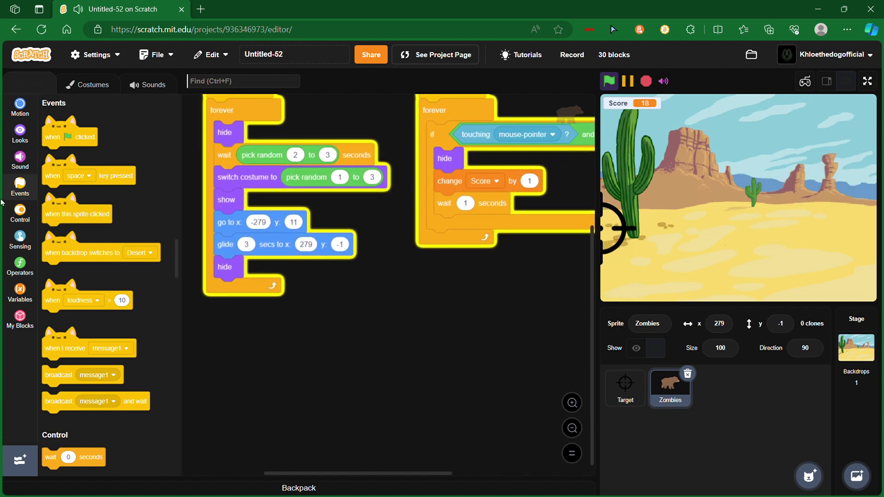
left_click(20, 214)
left_click(20, 294)
left_click(20, 316)
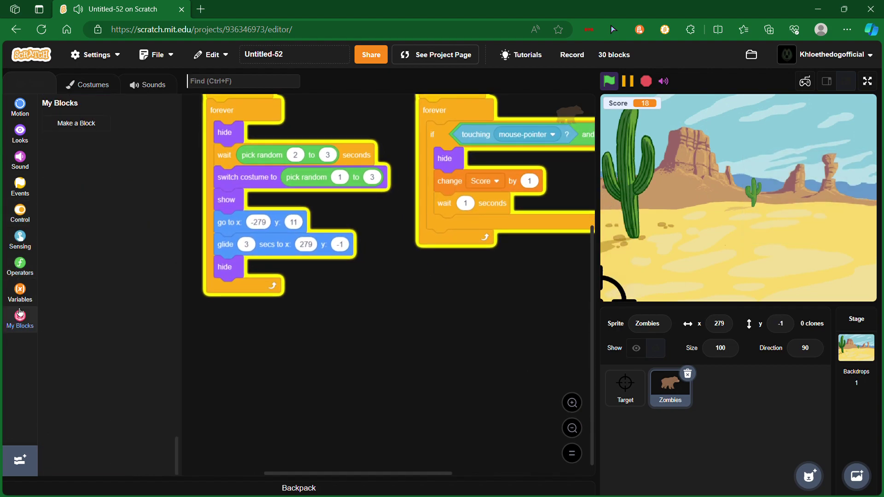
left_click(20, 293)
left_click(20, 267)
left_click(21, 193)
left_click(20, 159)
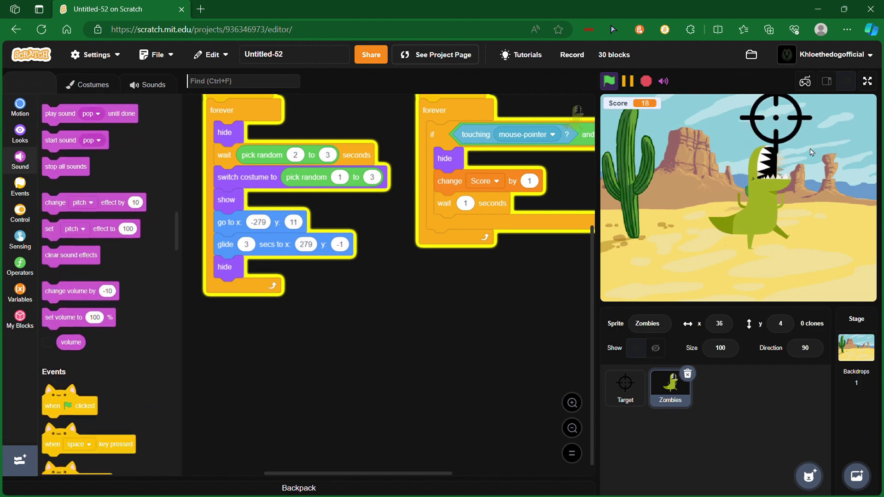
left_click(820, 192)
Zoom in on the Zombies code, shoot one more zombie to reach 20, and pause.
left_click(20, 208)
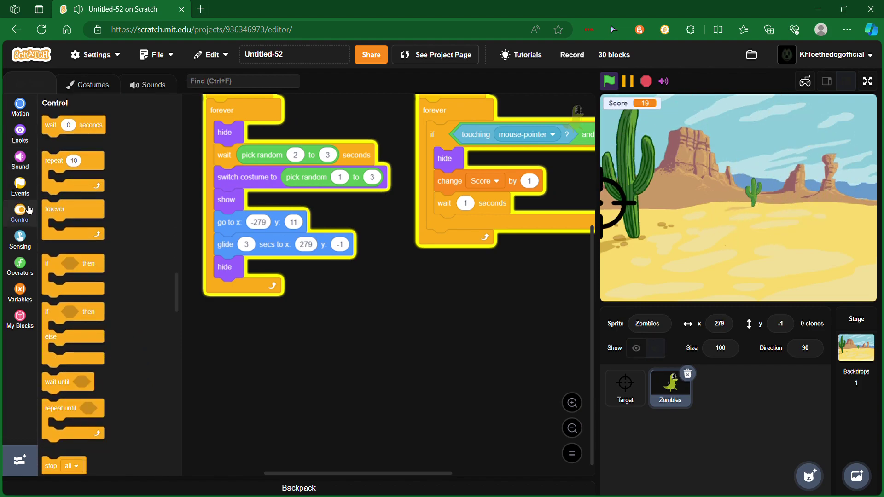
scroll(297, 341, "right", 2)
left_click(572, 403)
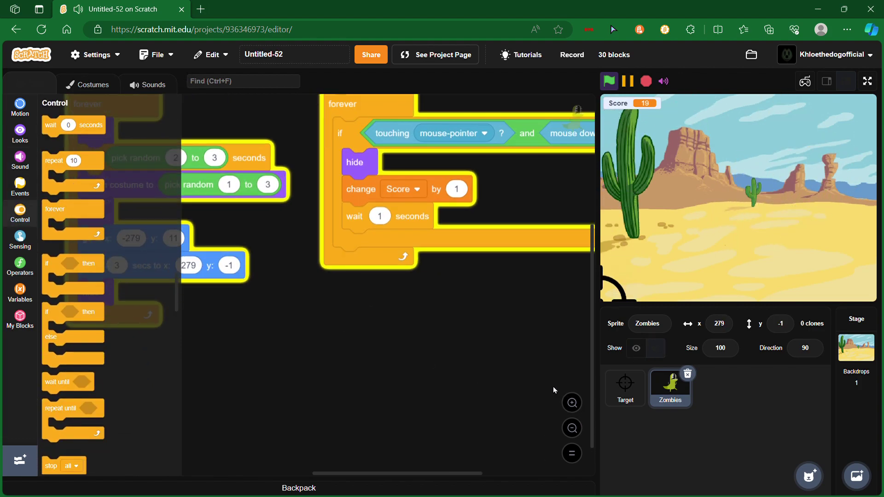
left_click(710, 203)
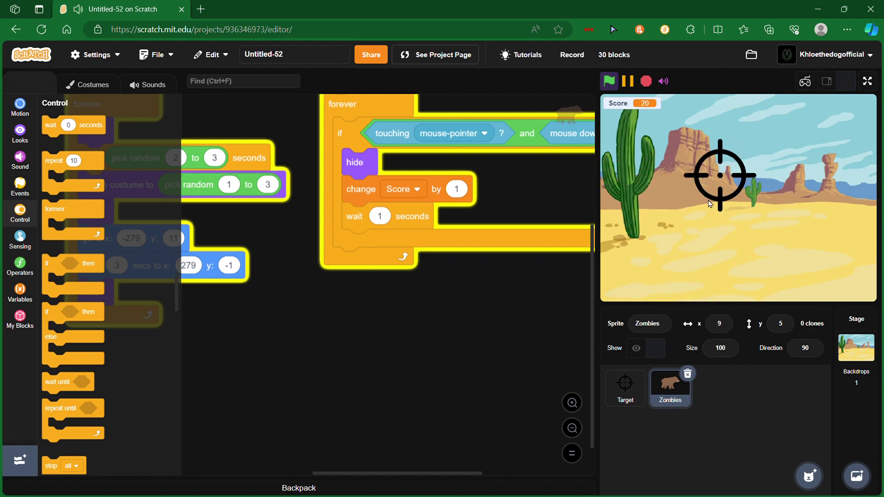
left_click(629, 81)
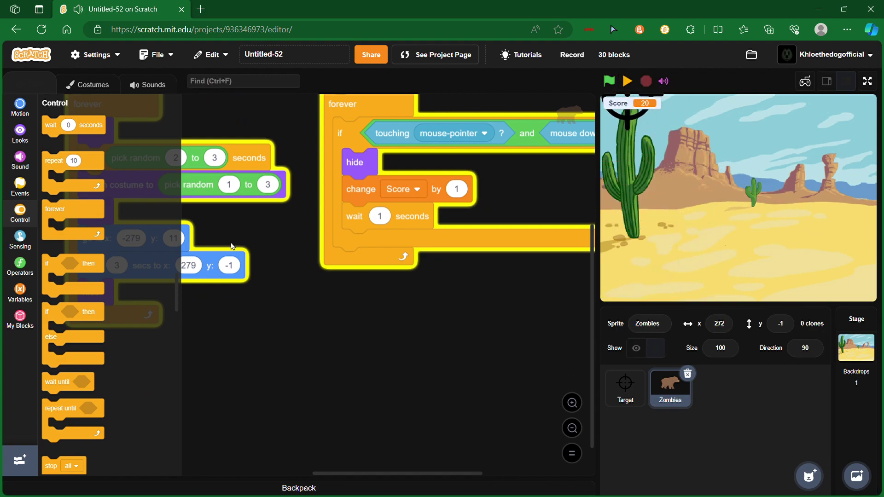
left_click(19, 293)
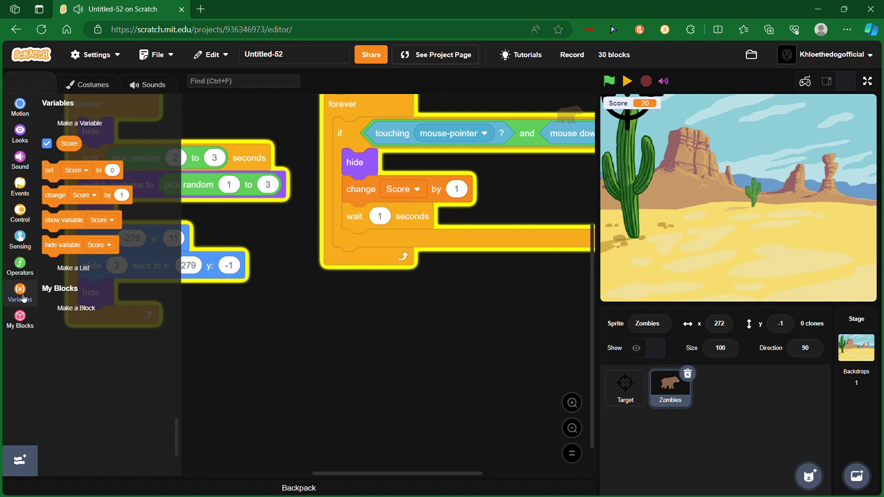
left_click(73, 267)
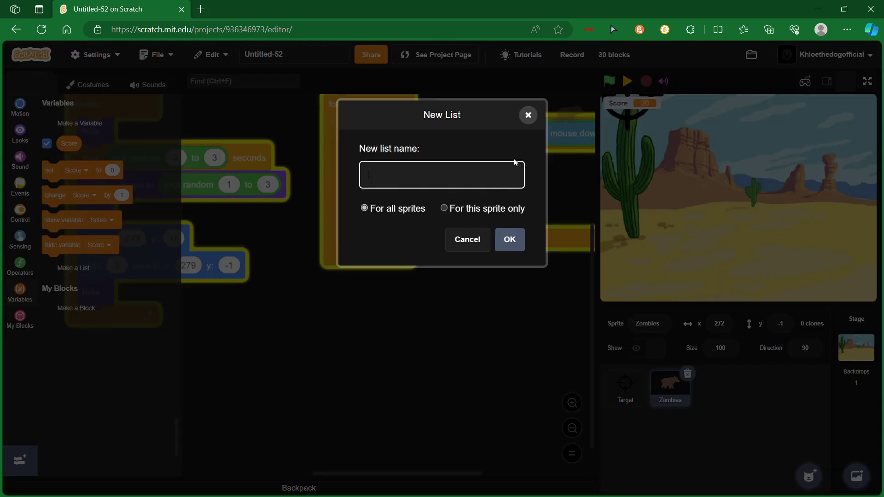
left_click(528, 115)
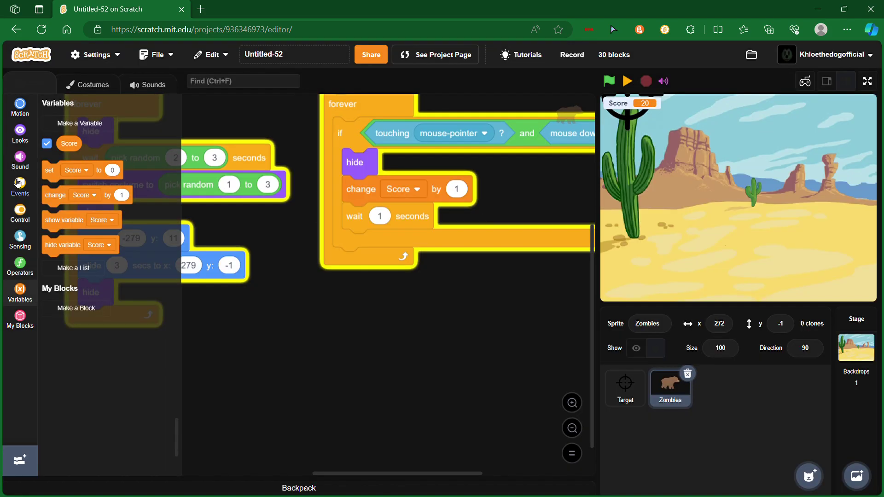
left_click(20, 185)
left_click(15, 292)
left_click(73, 268)
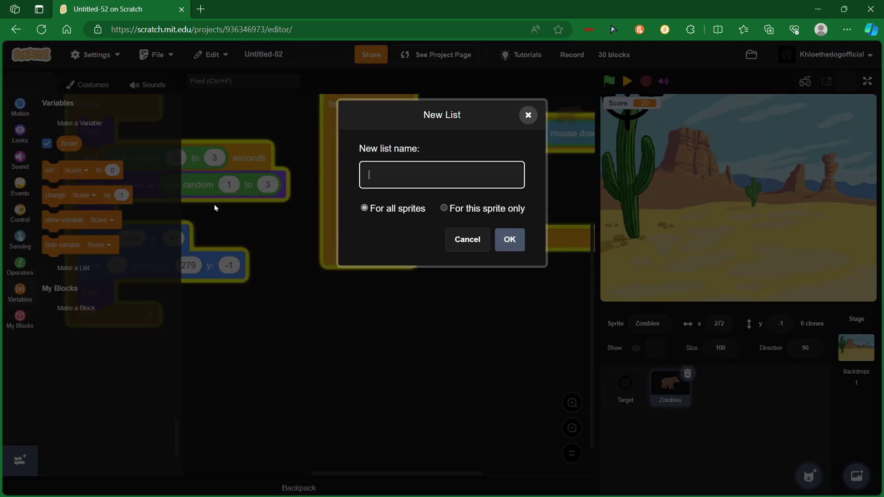
left_click(458, 249)
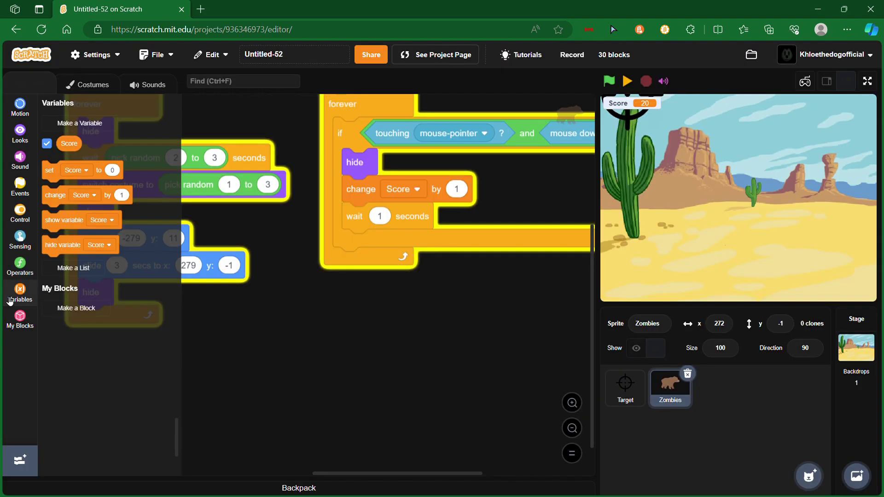
left_click(73, 268)
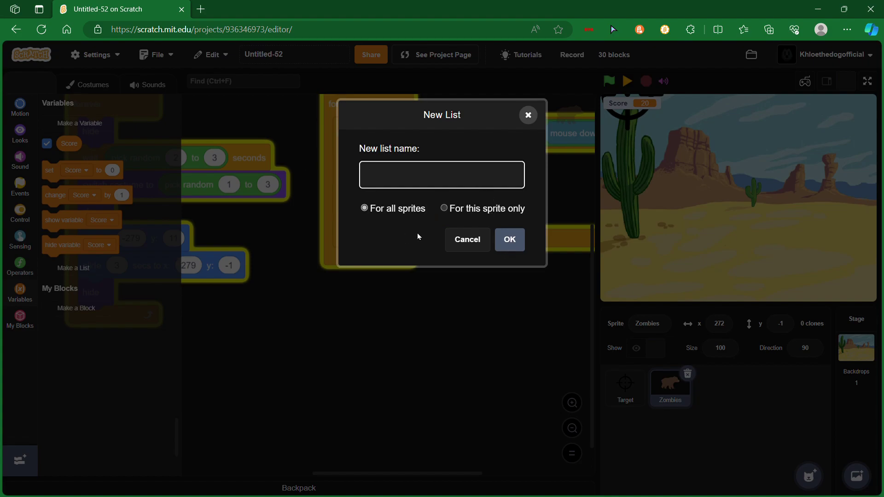
left_click(468, 240)
left_click(20, 186)
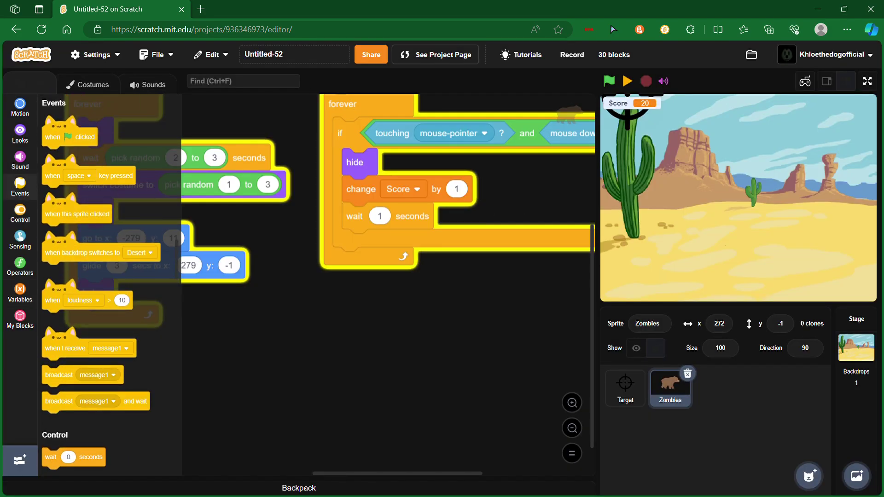